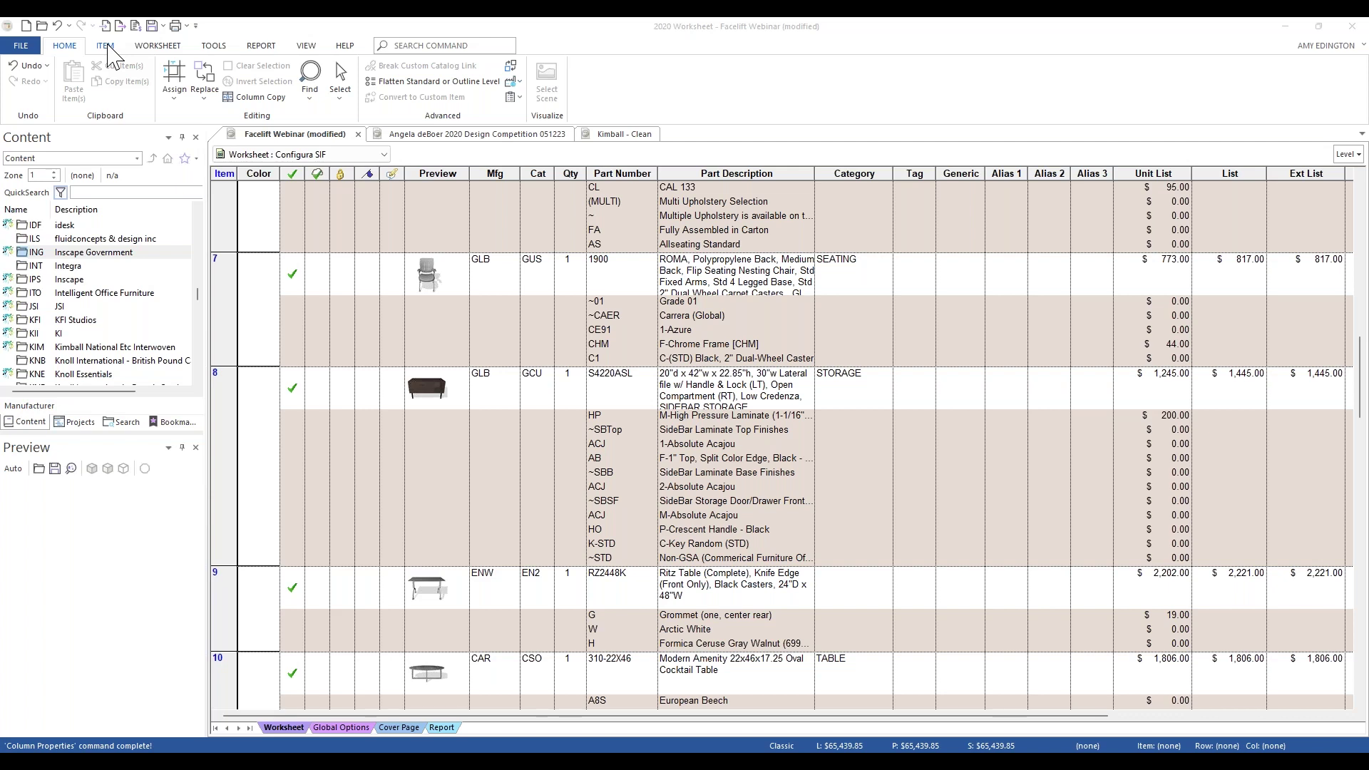
pyautogui.click(107, 50)
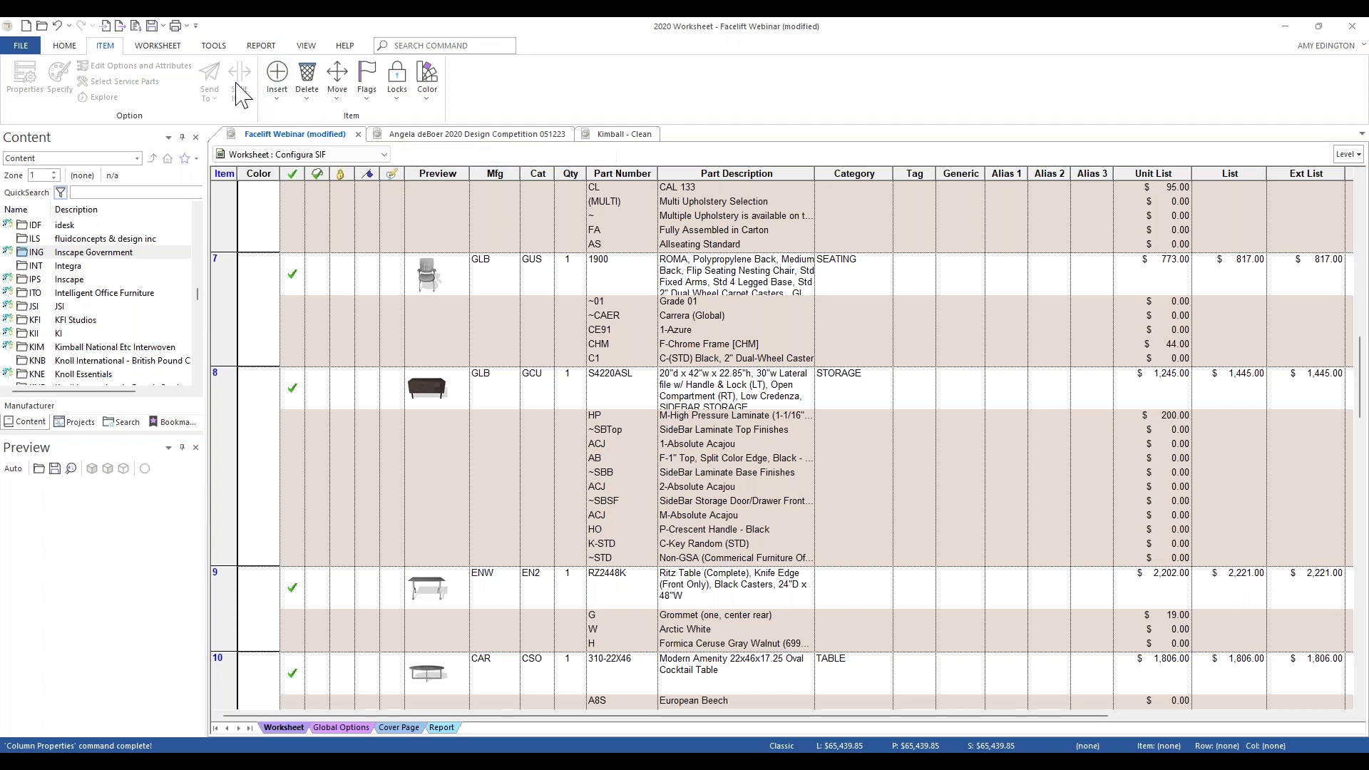
pyautogui.click(158, 46)
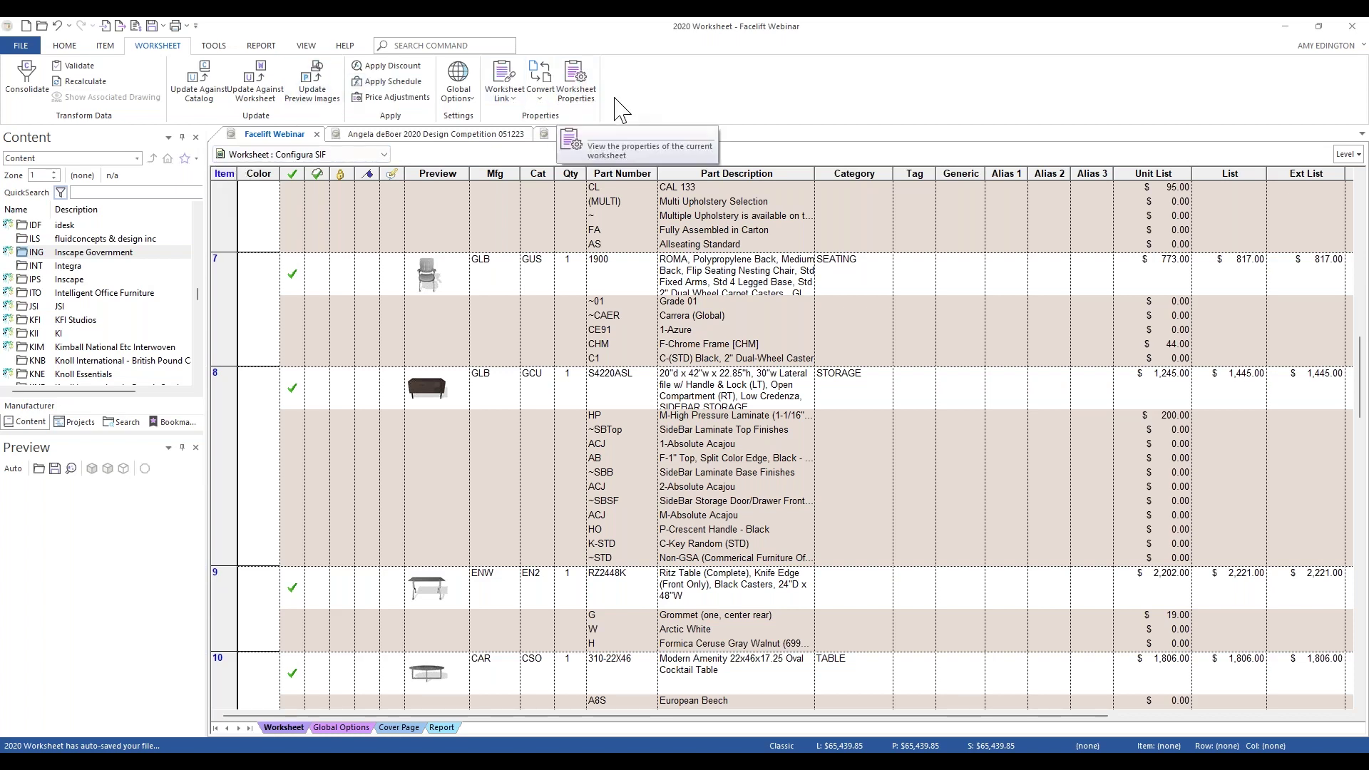
pyautogui.click(211, 46)
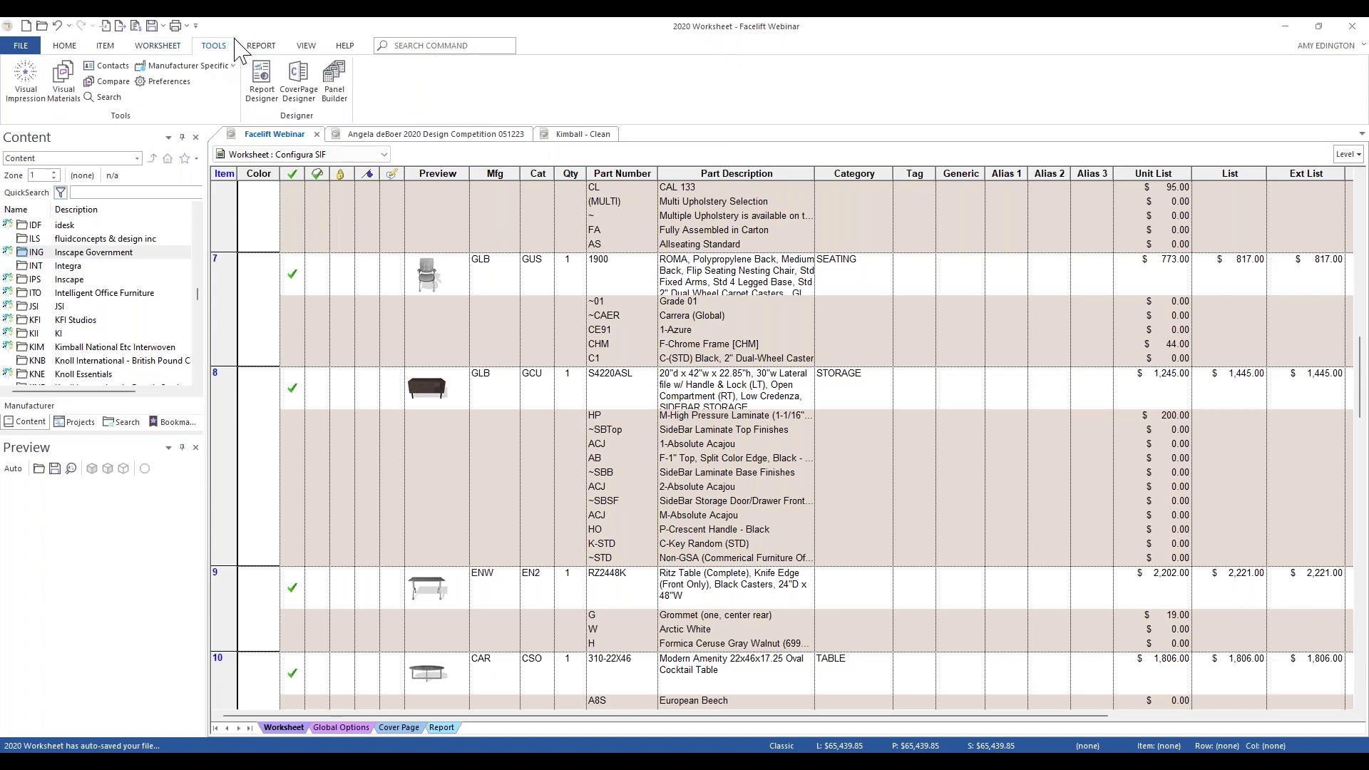
pyautogui.click(271, 47)
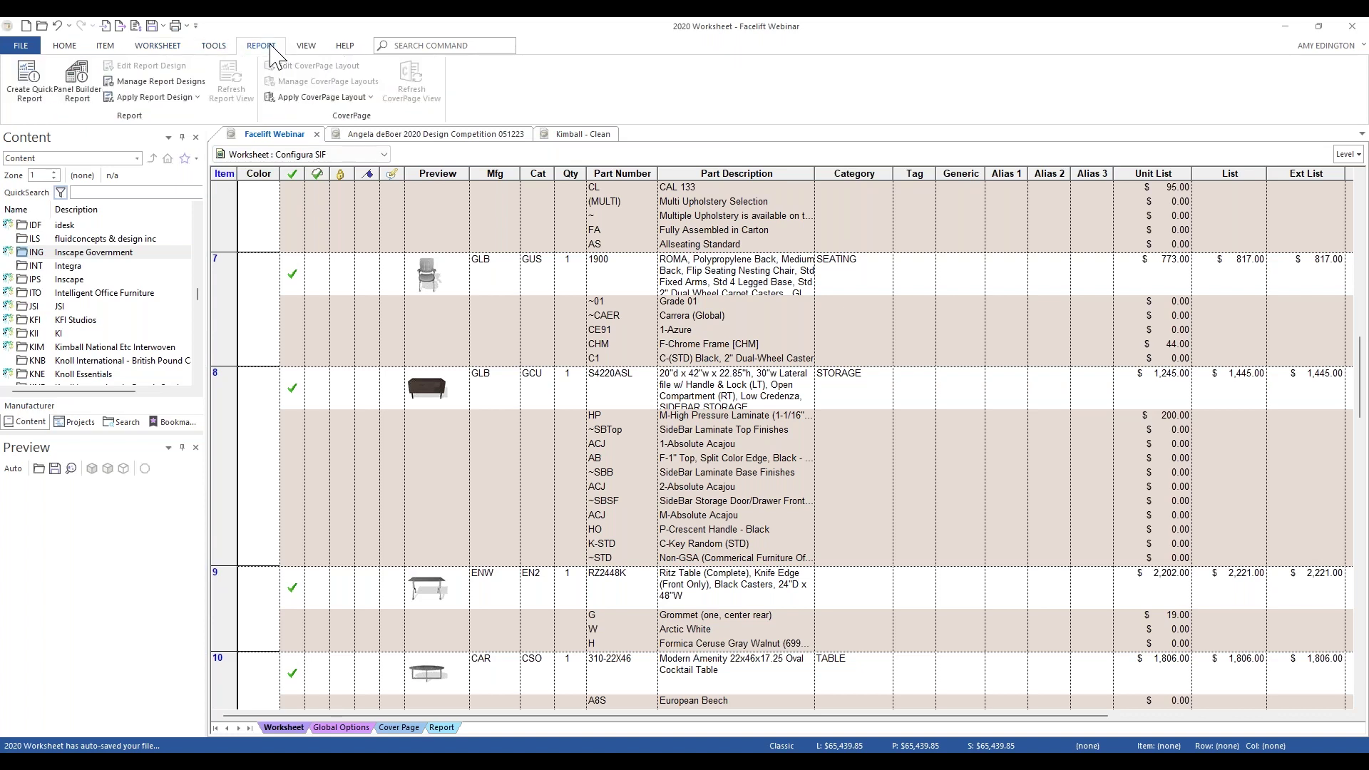
# - View the Multiple Column Sort options for the worksheet columns and close them without sorting
pyautogui.click(315, 50)
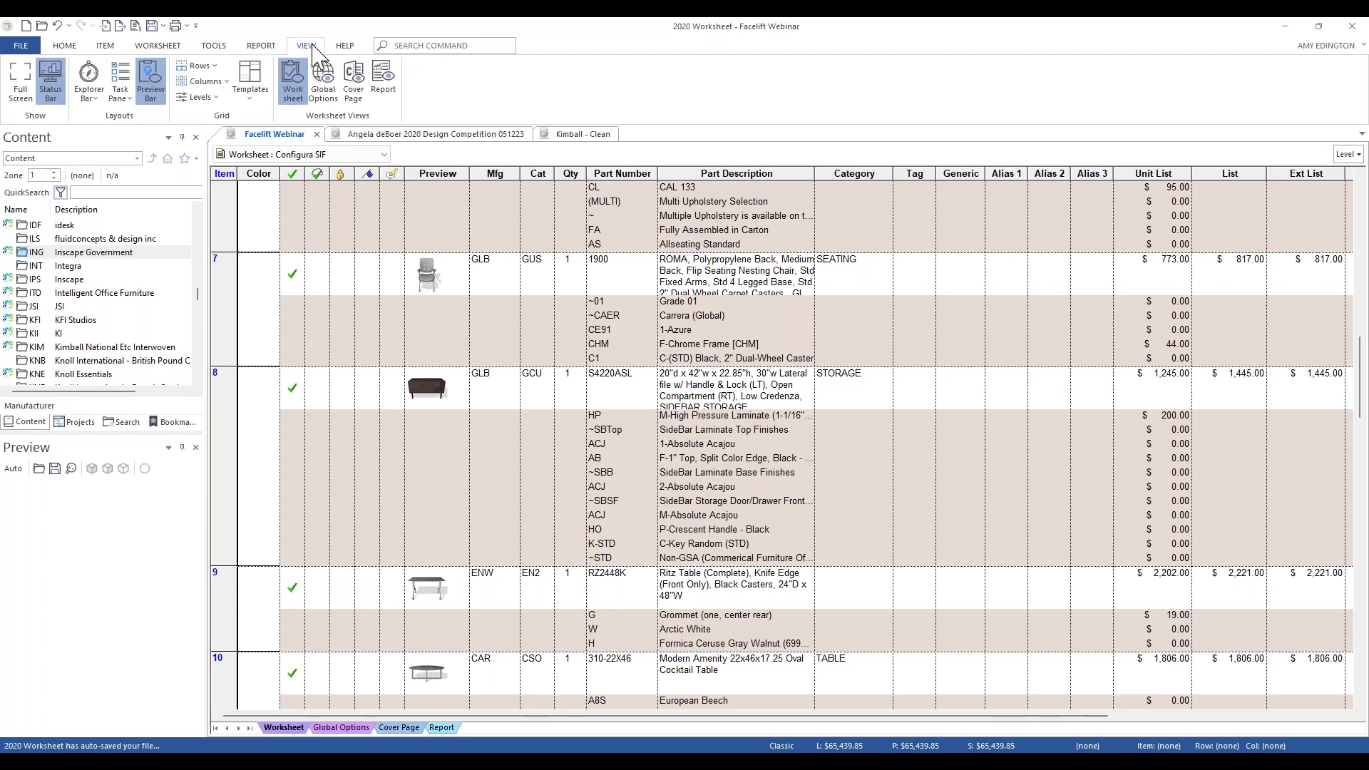
pyautogui.click(209, 84)
pyautogui.moveTo(216, 136)
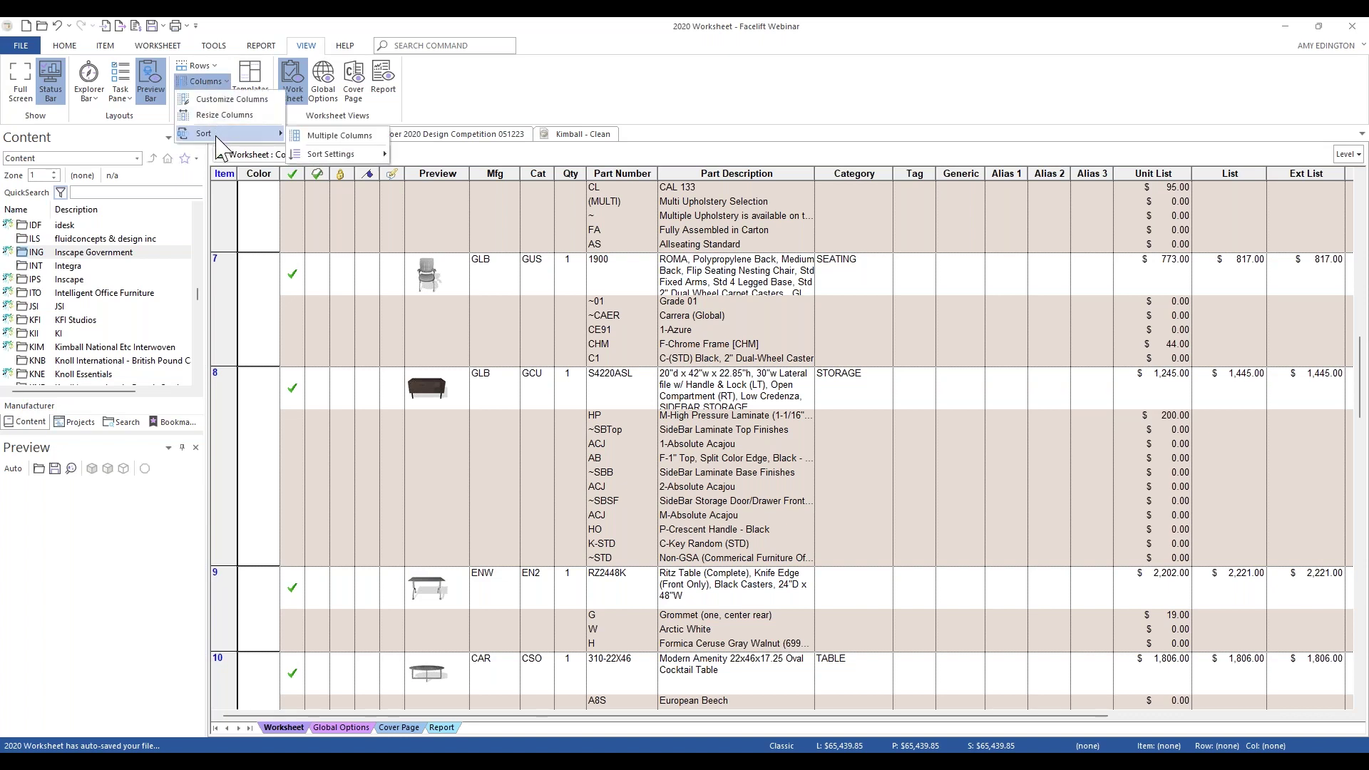
pyautogui.click(318, 142)
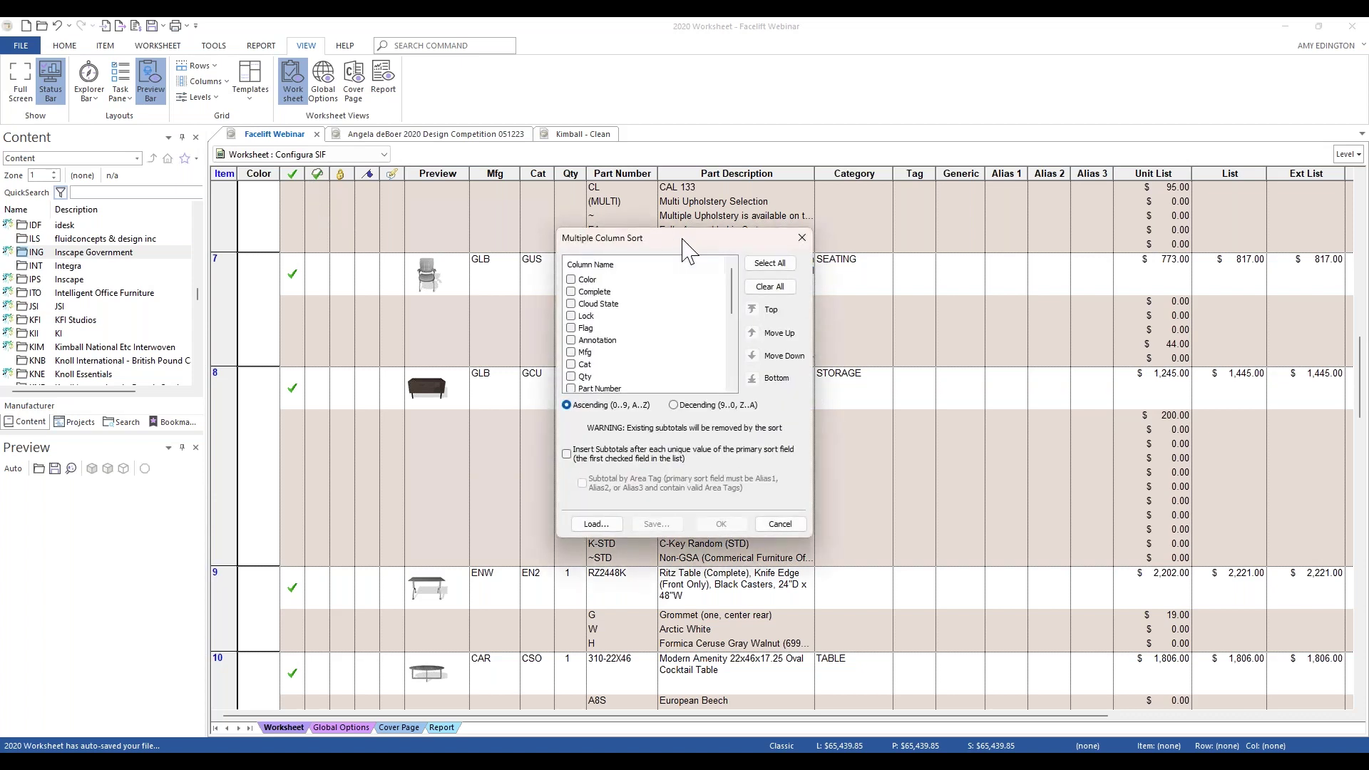
pyautogui.moveTo(686, 250); pyautogui.dragTo(713, 210)
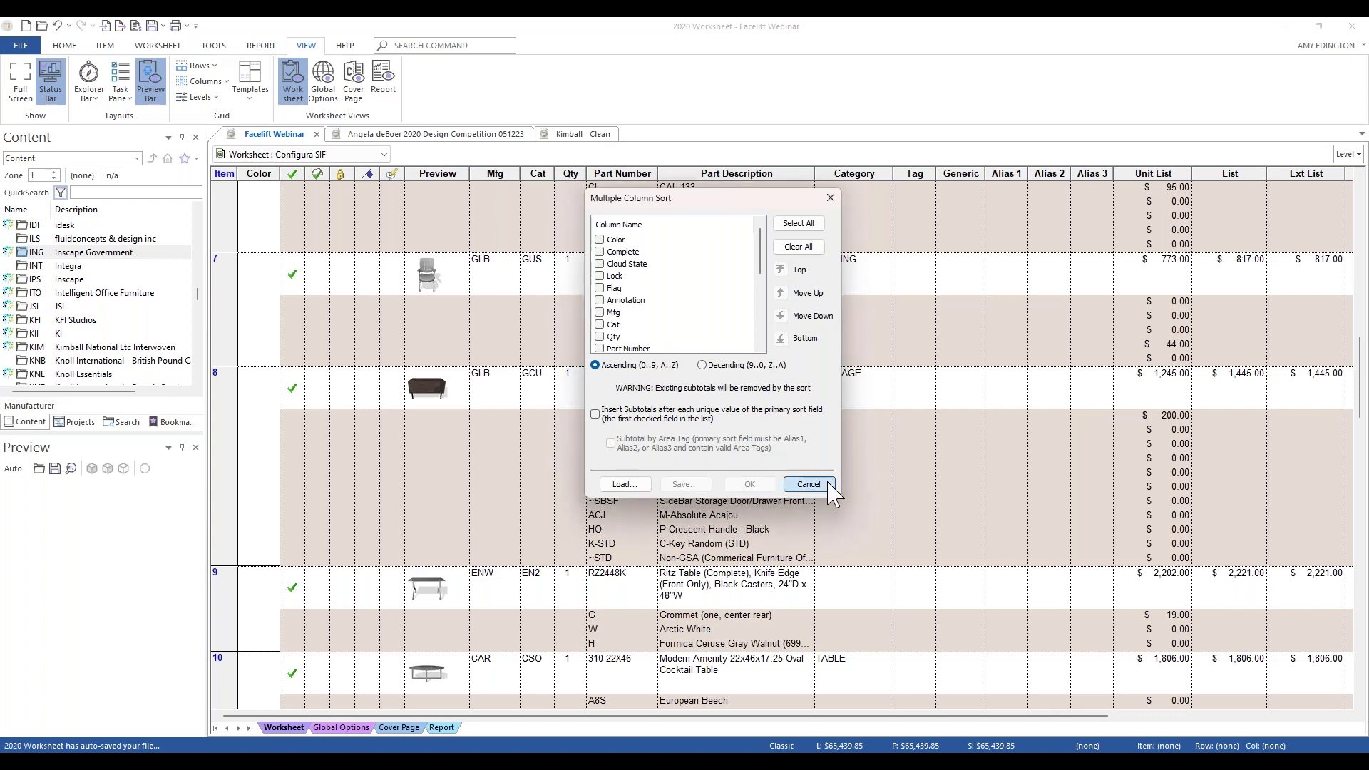
pyautogui.click(809, 484)
pyautogui.click(345, 47)
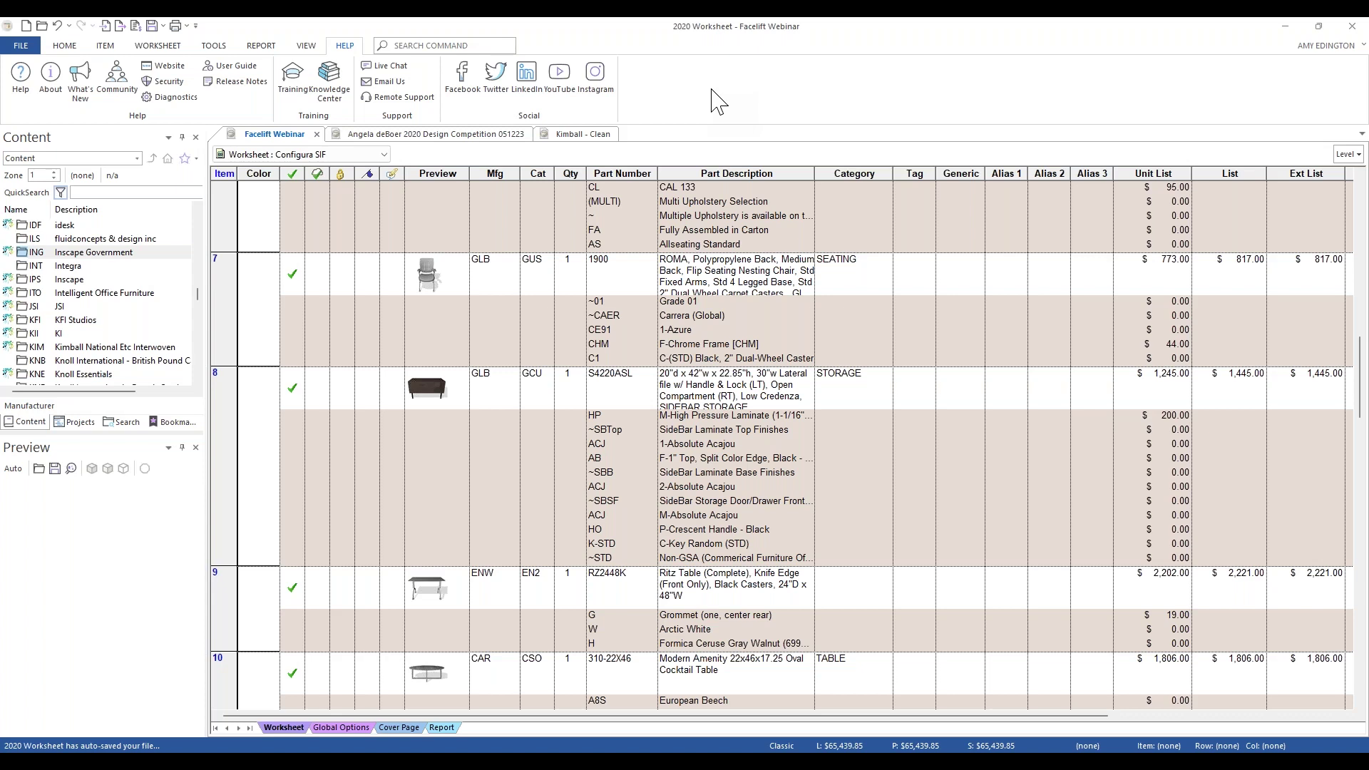
pyautogui.click(24, 46)
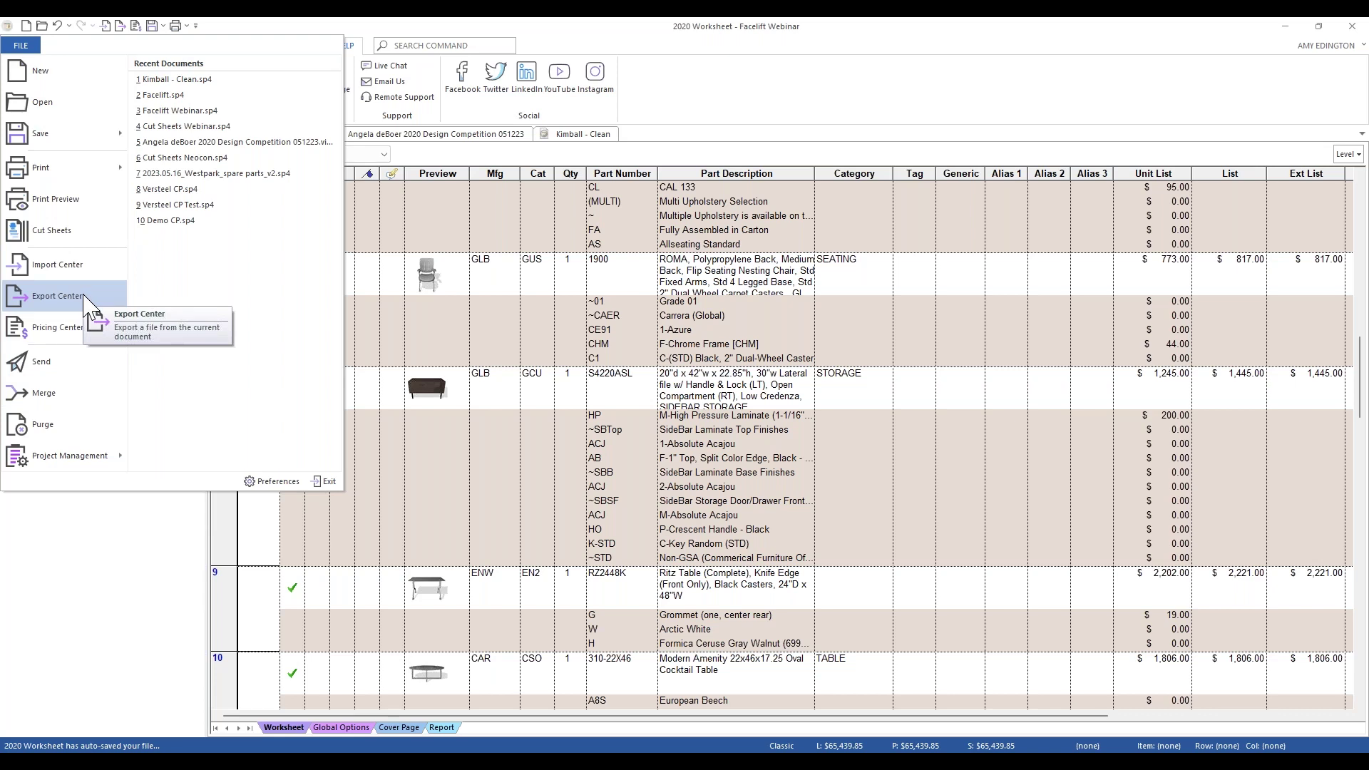
pyautogui.click(768, 118)
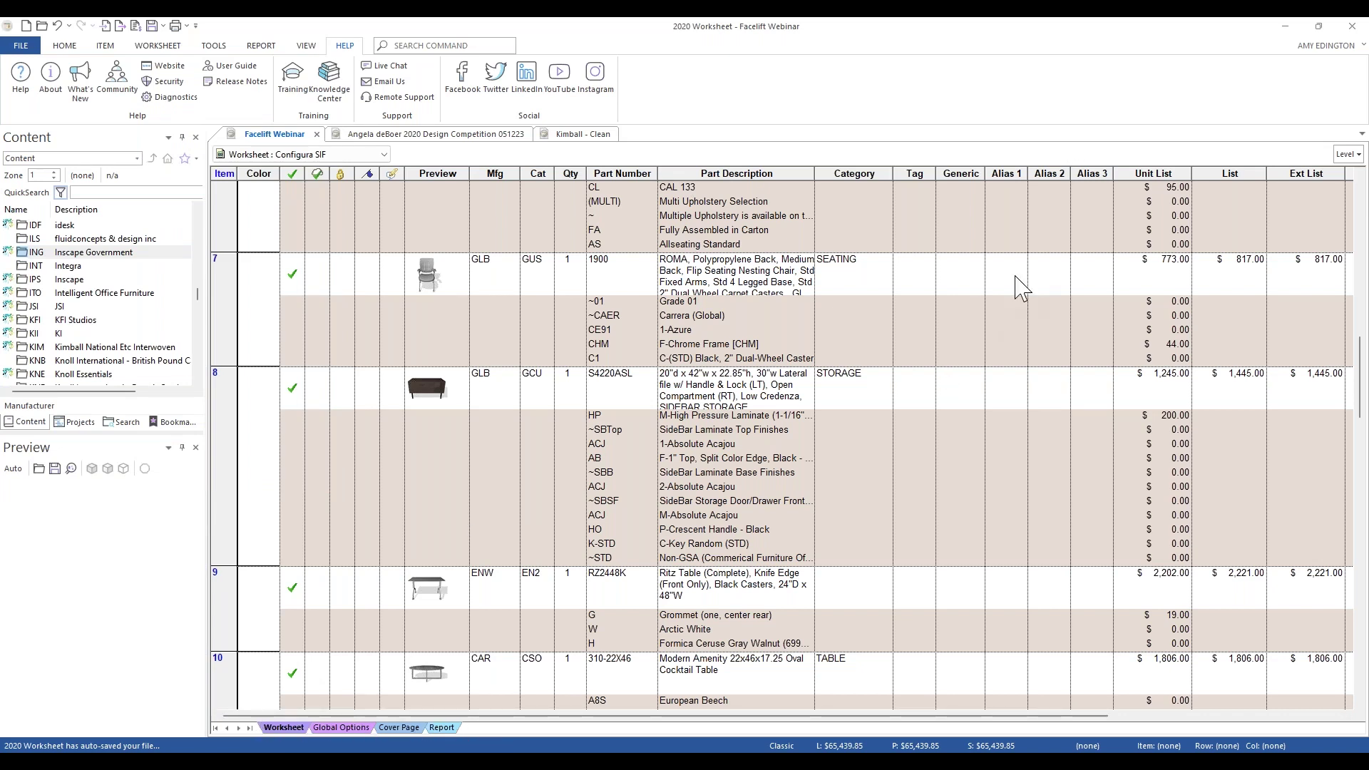
pyautogui.scroll(-5, 380, 279)
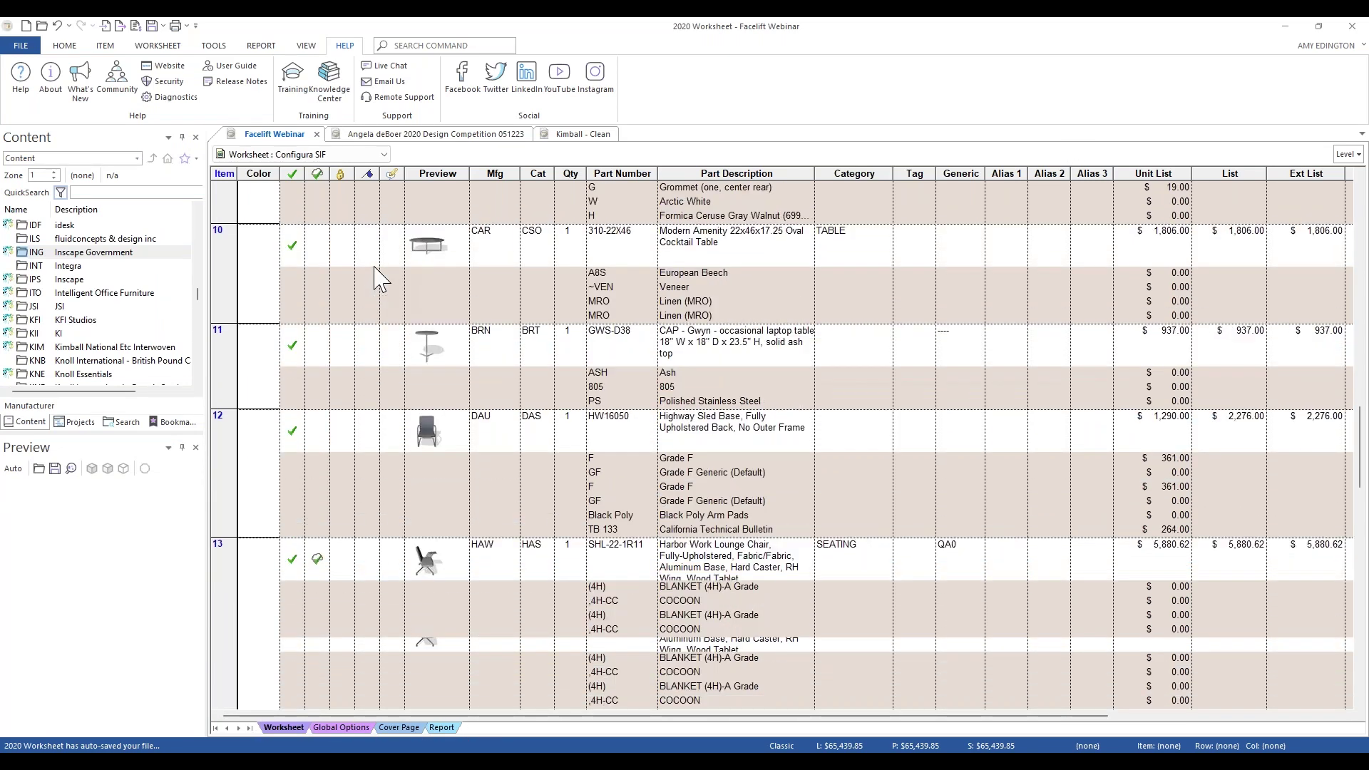
pyautogui.scroll(-5, 378, 277)
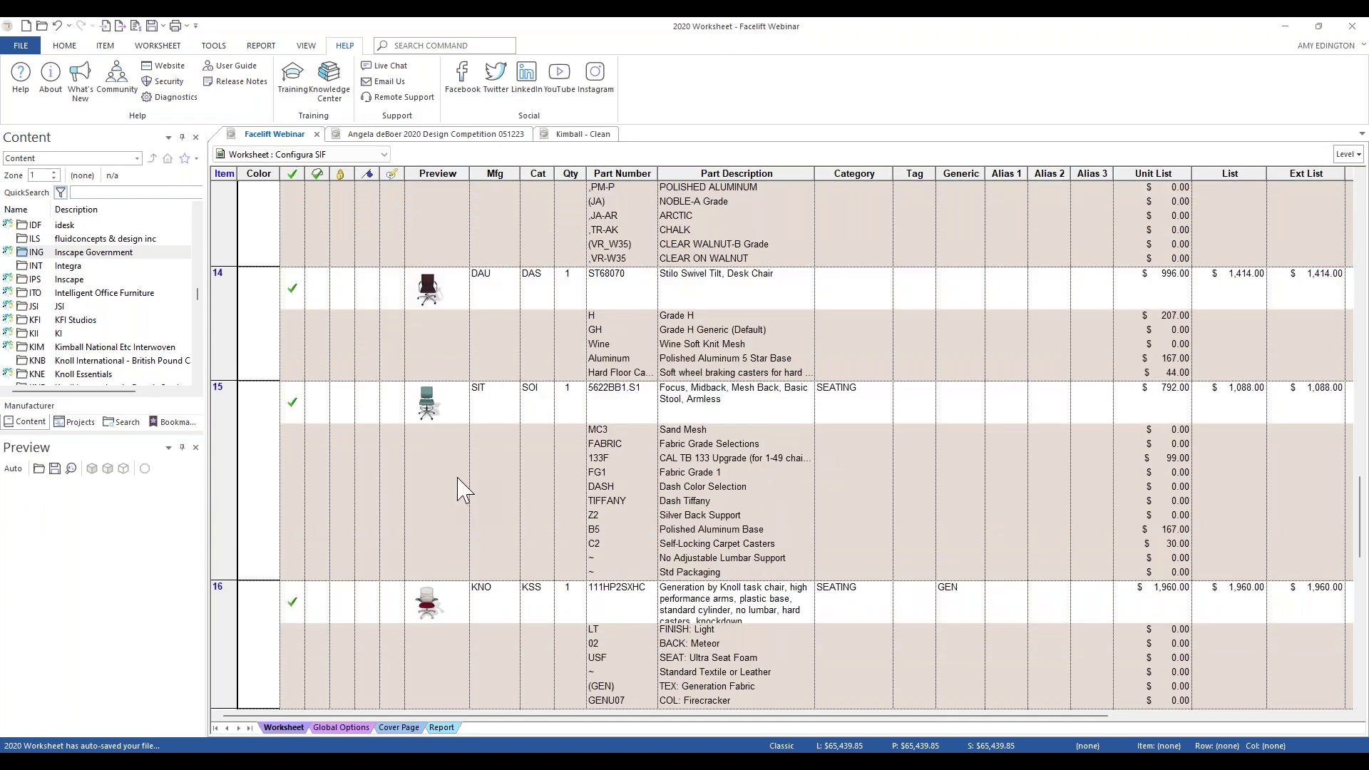
pyautogui.scroll(12, 464, 491)
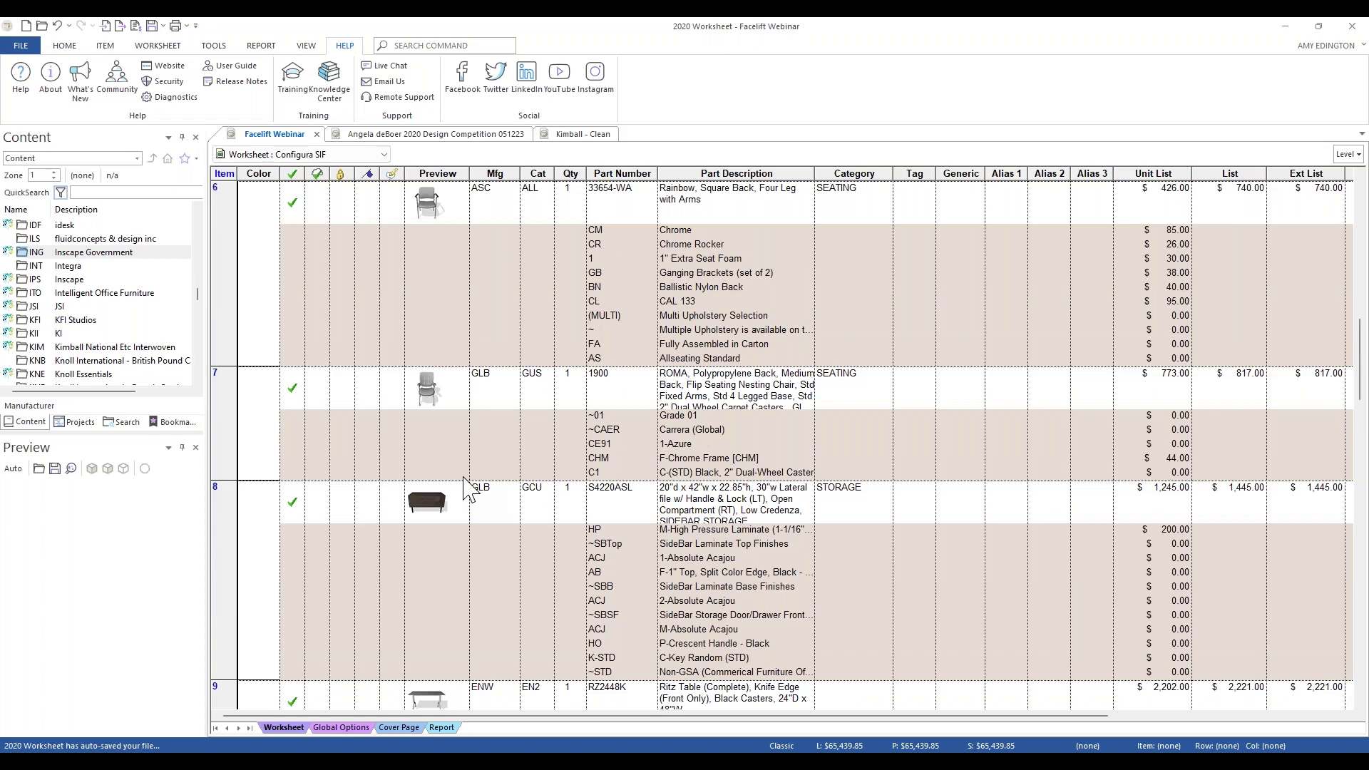
pyautogui.scroll(6, 467, 490)
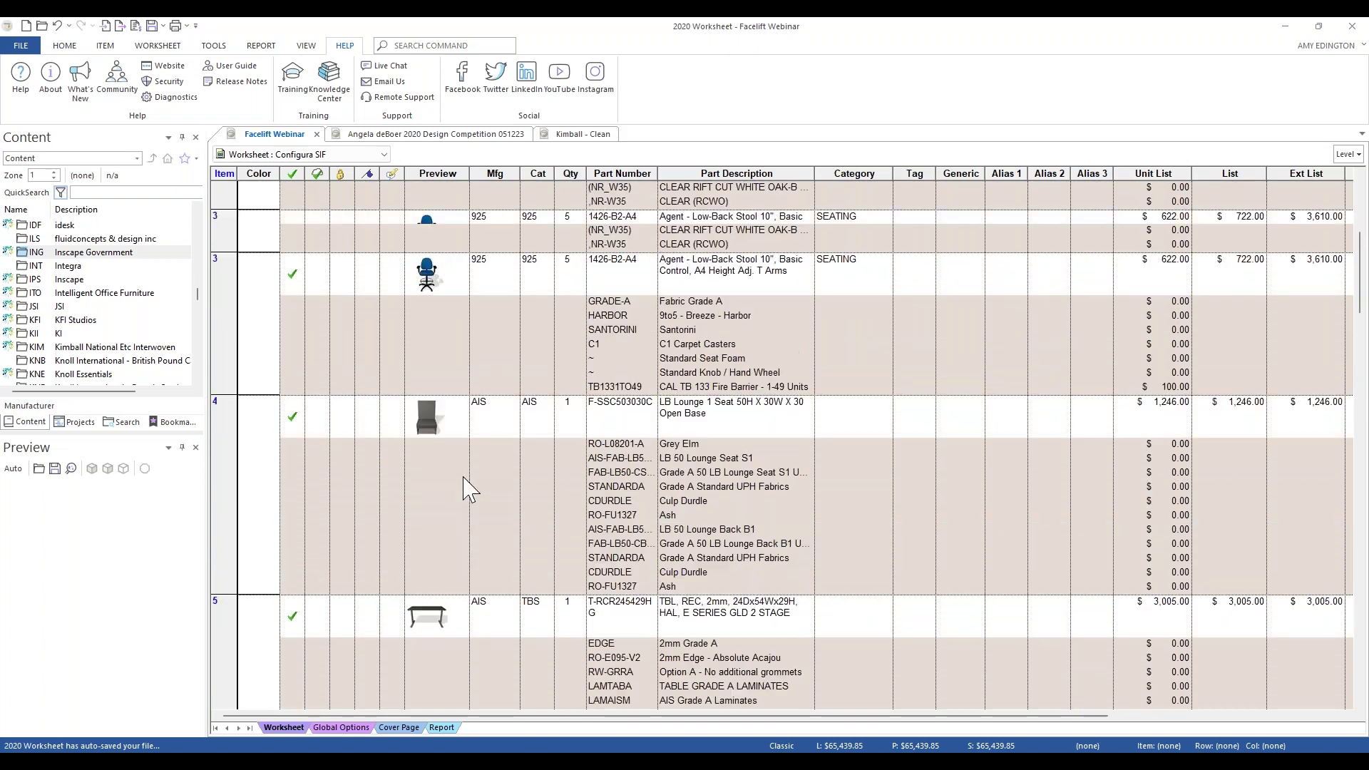
pyautogui.scroll(6, 467, 490)
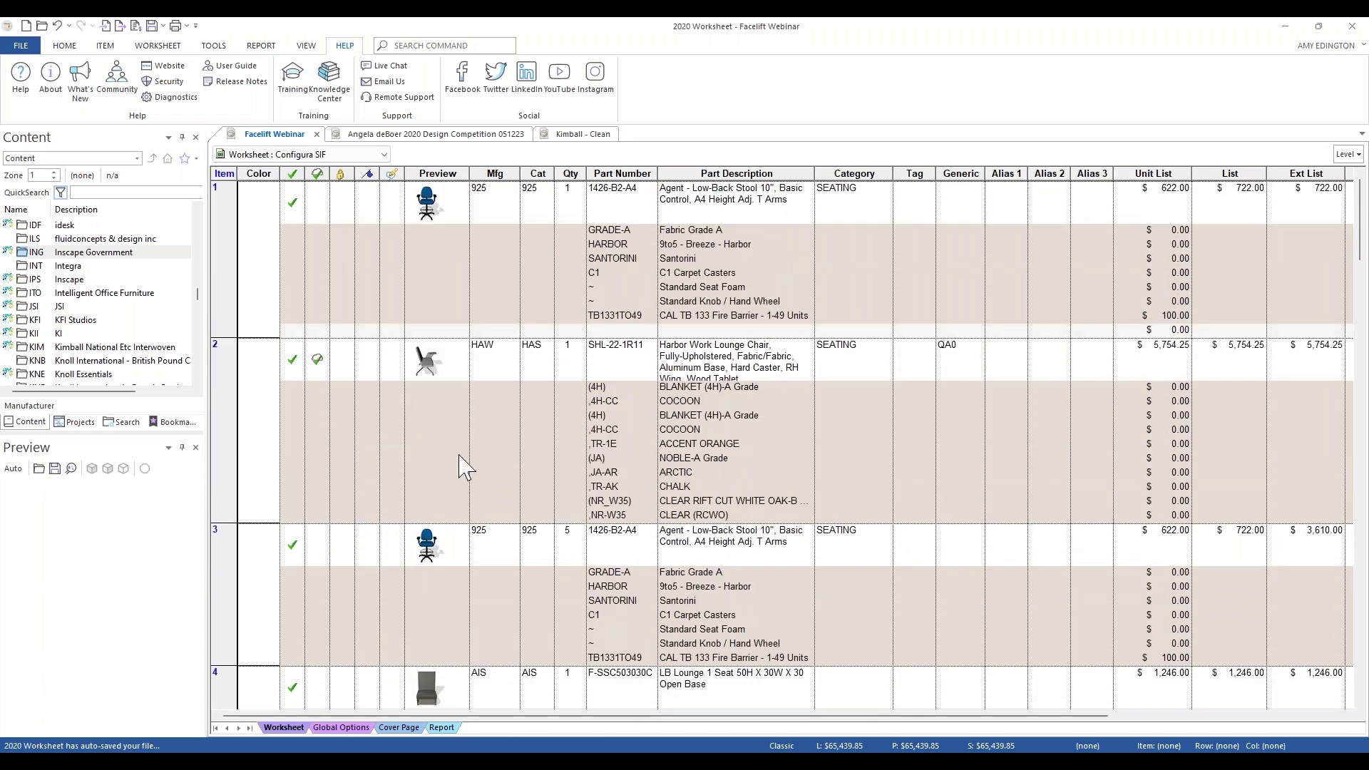
# - Review the worksheet font and row color settings in the display preferences, including the Option background palette, and leave without changing anything
pyautogui.click(23, 44)
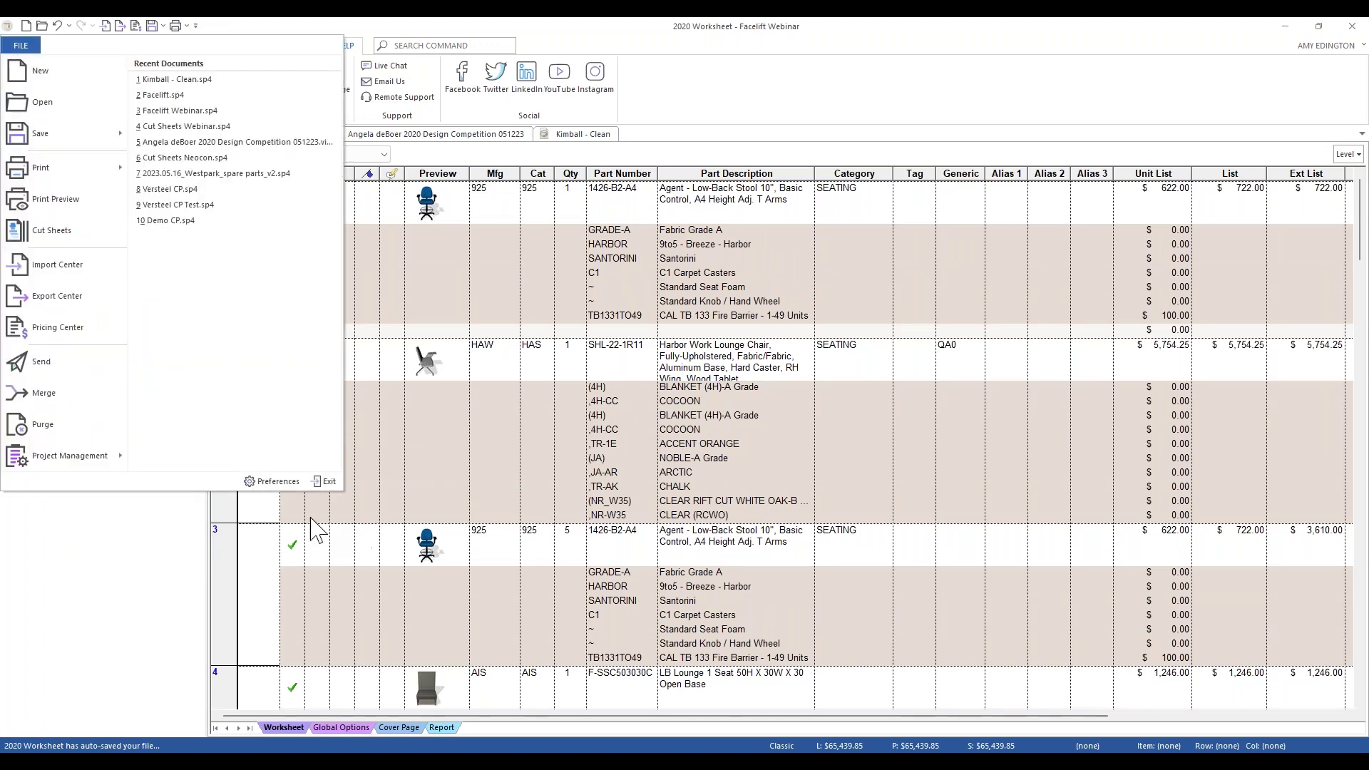
pyautogui.click(271, 481)
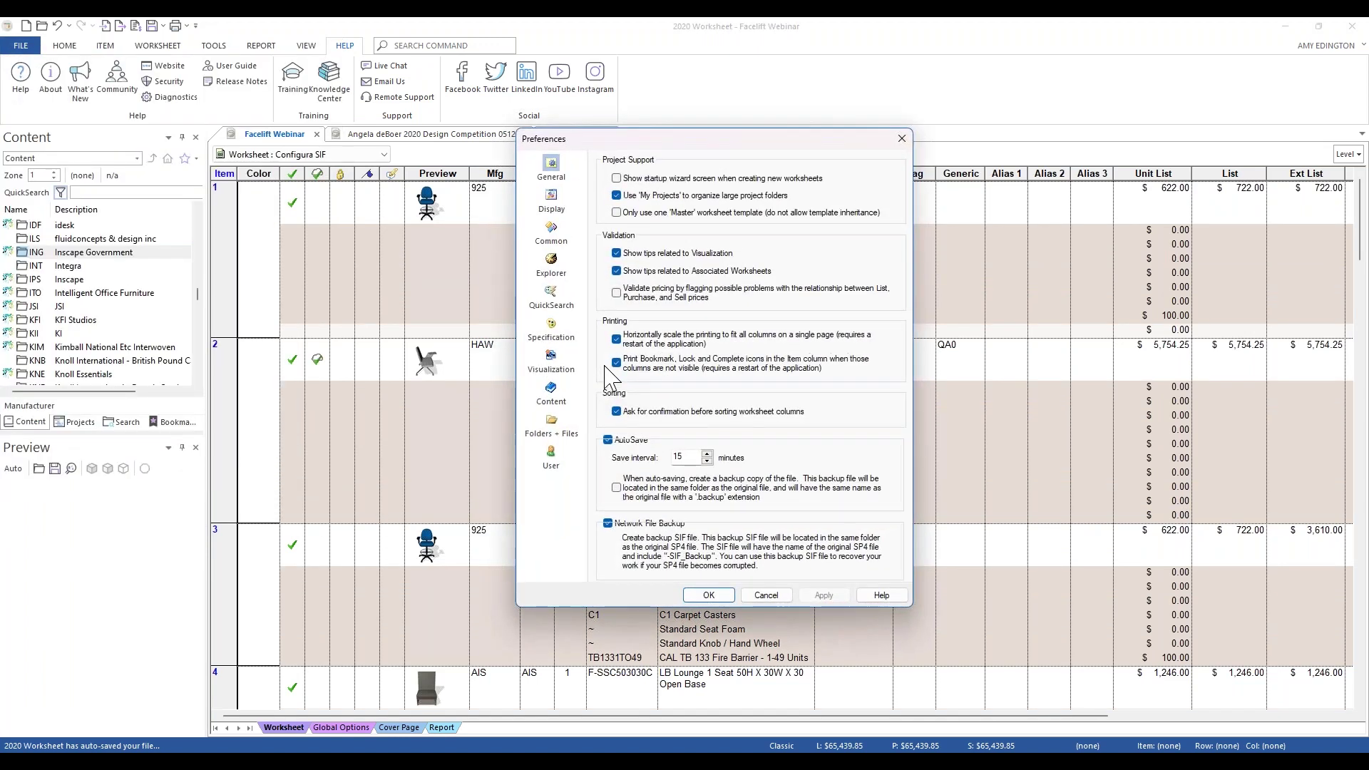
pyautogui.click(553, 201)
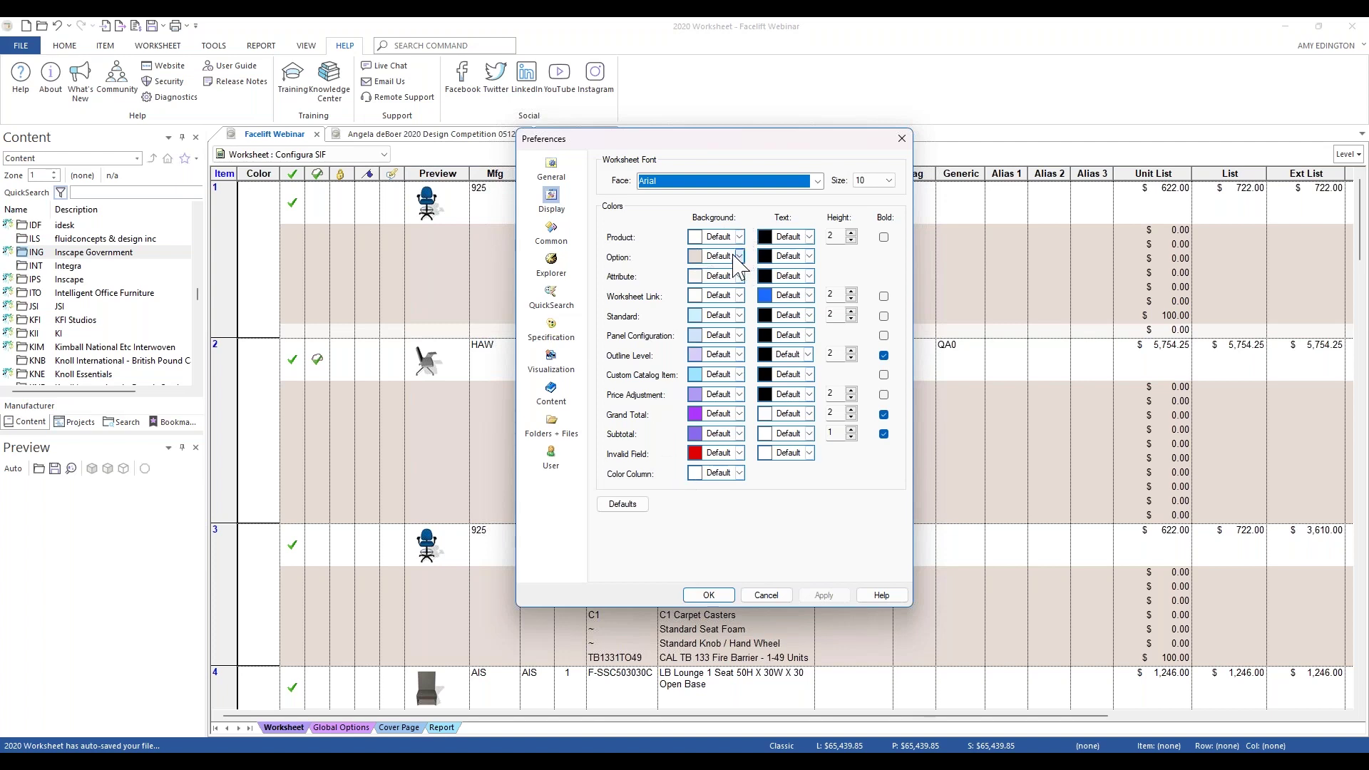
pyautogui.click(740, 256)
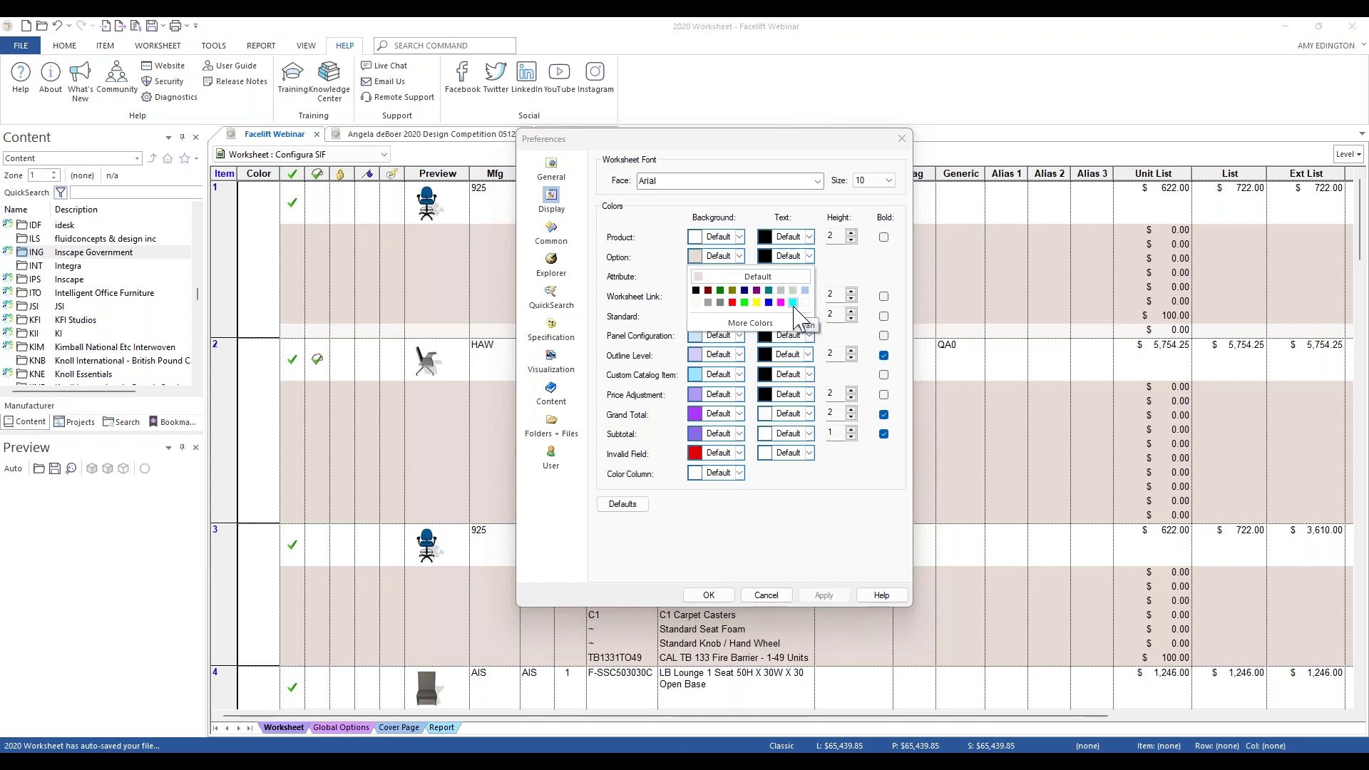
pyautogui.click(831, 560)
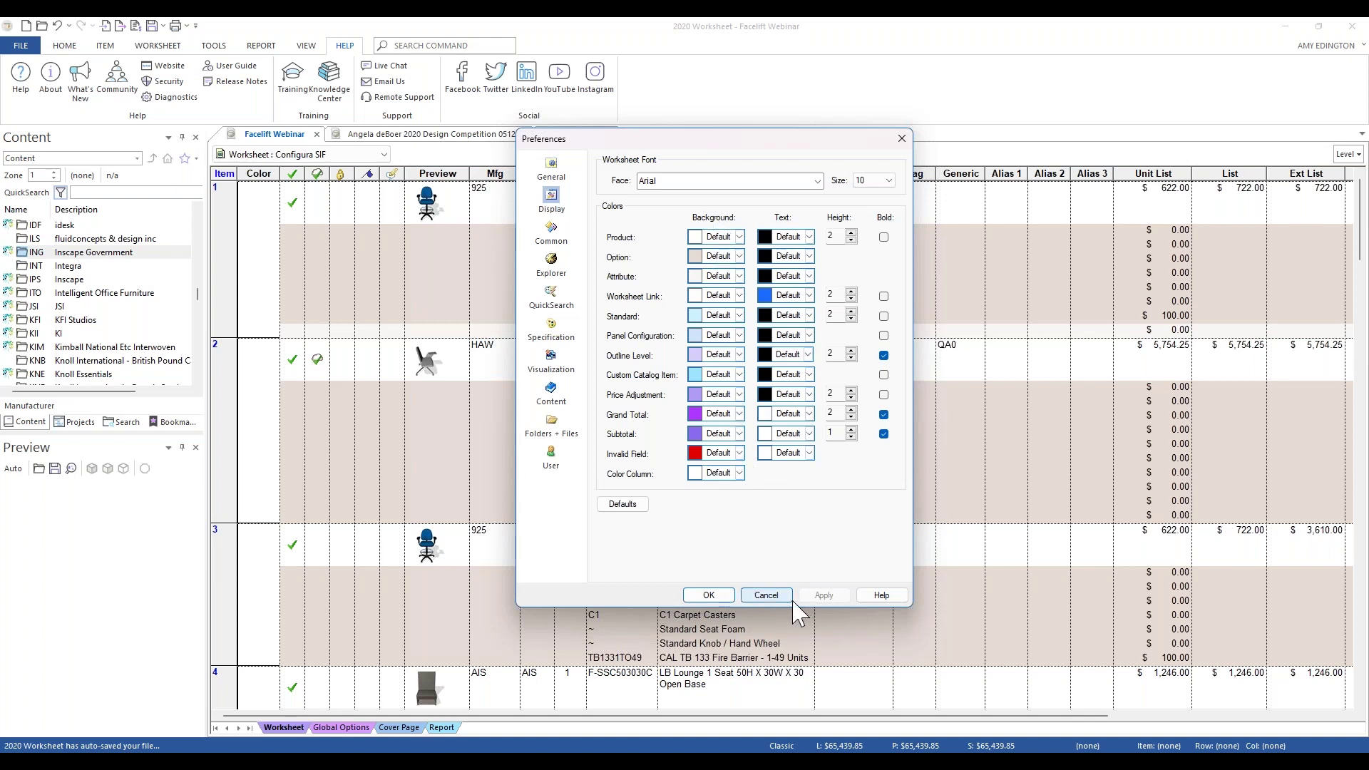
pyautogui.click(767, 595)
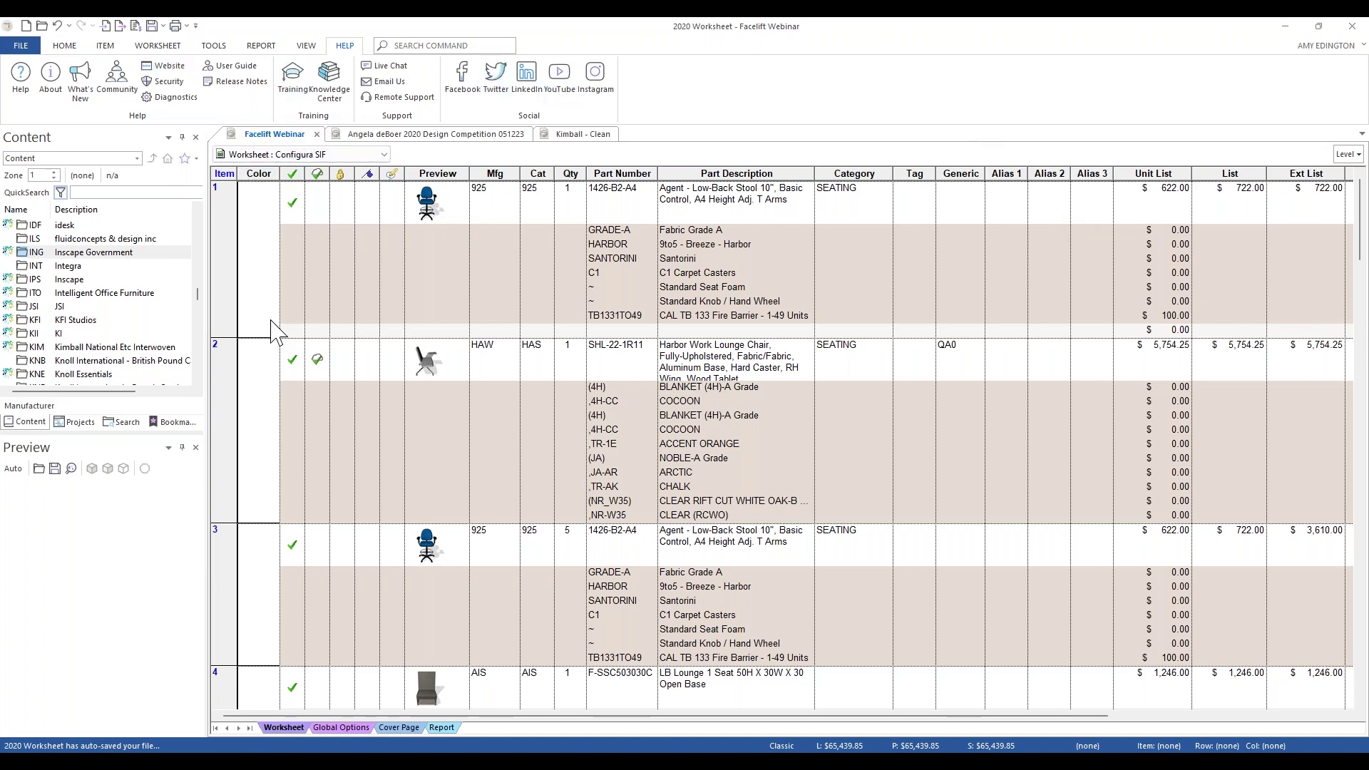
# - Switch to the Kimball - Clean worksheet and open the Pricing Center for it
pyautogui.click(576, 136)
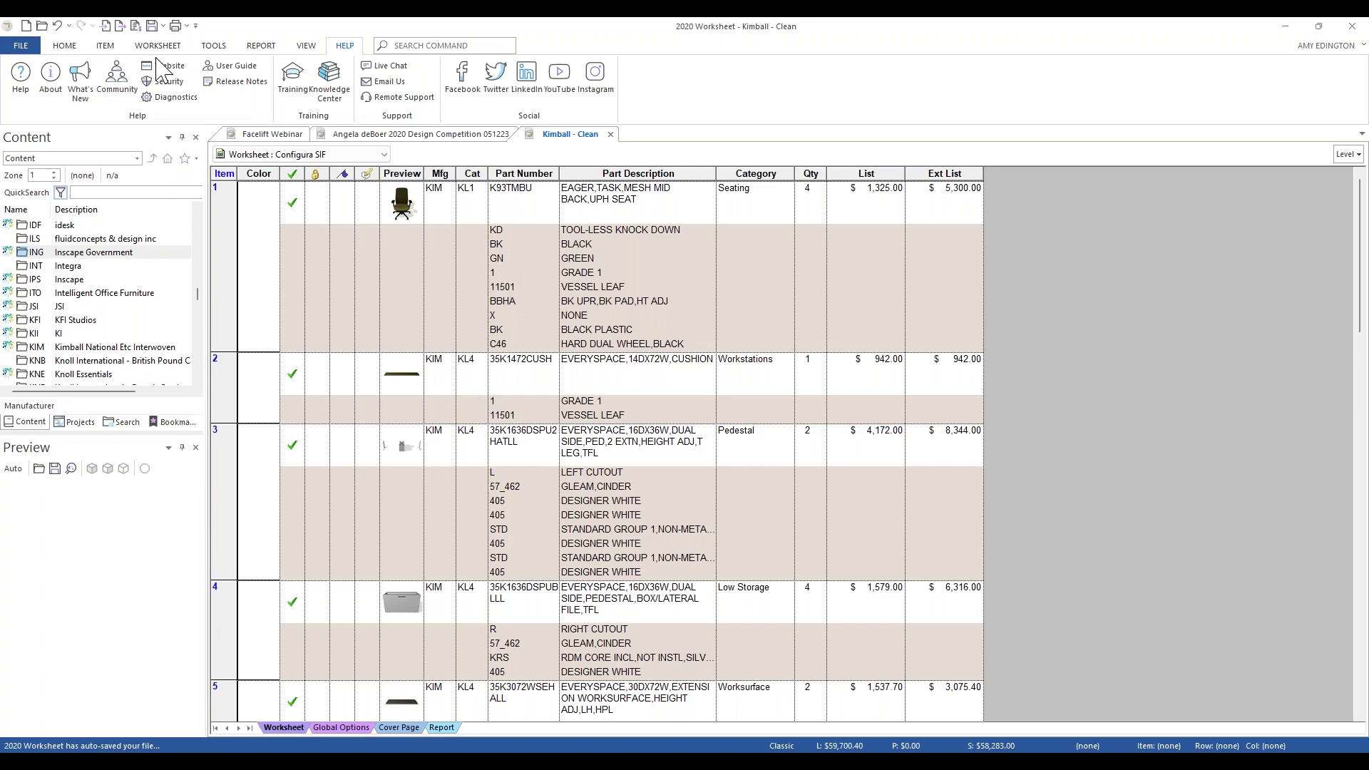
pyautogui.click(20, 46)
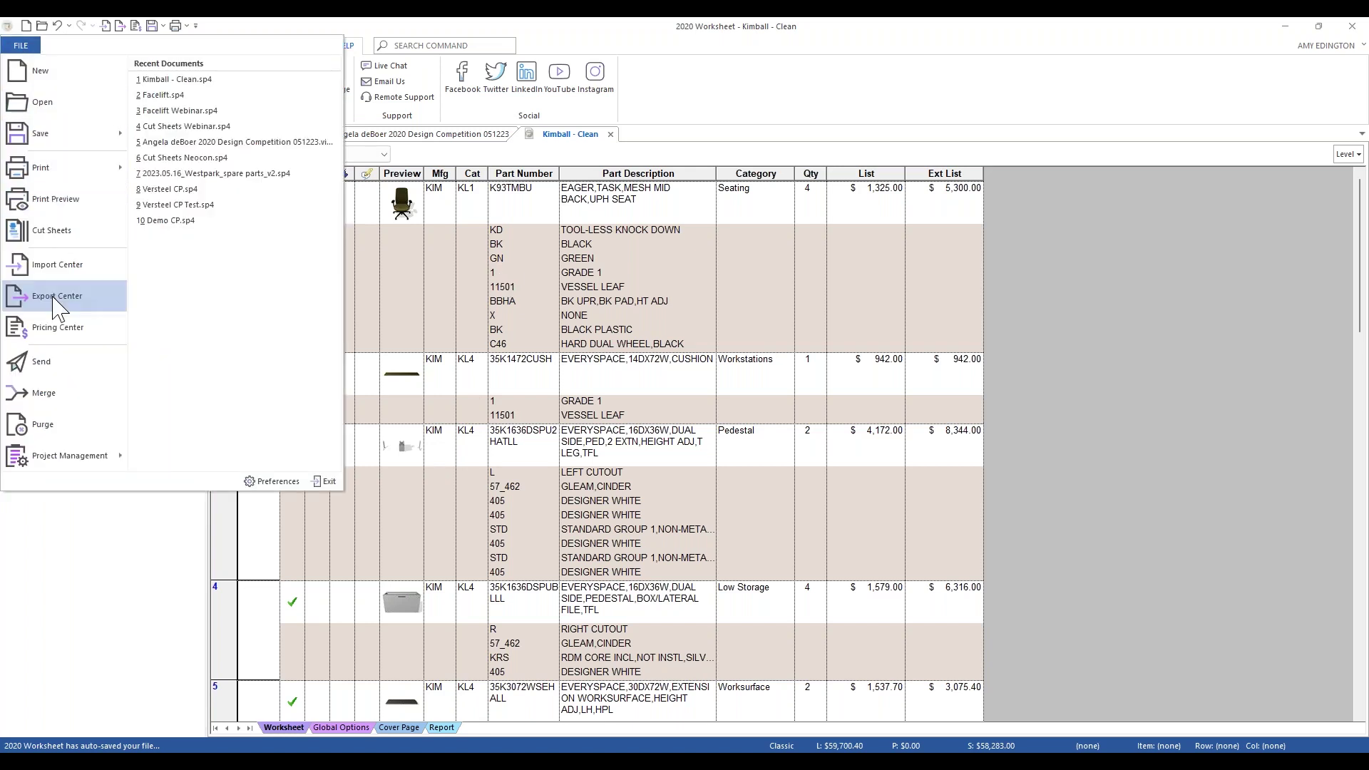
pyautogui.click(57, 328)
pyautogui.click(80, 355)
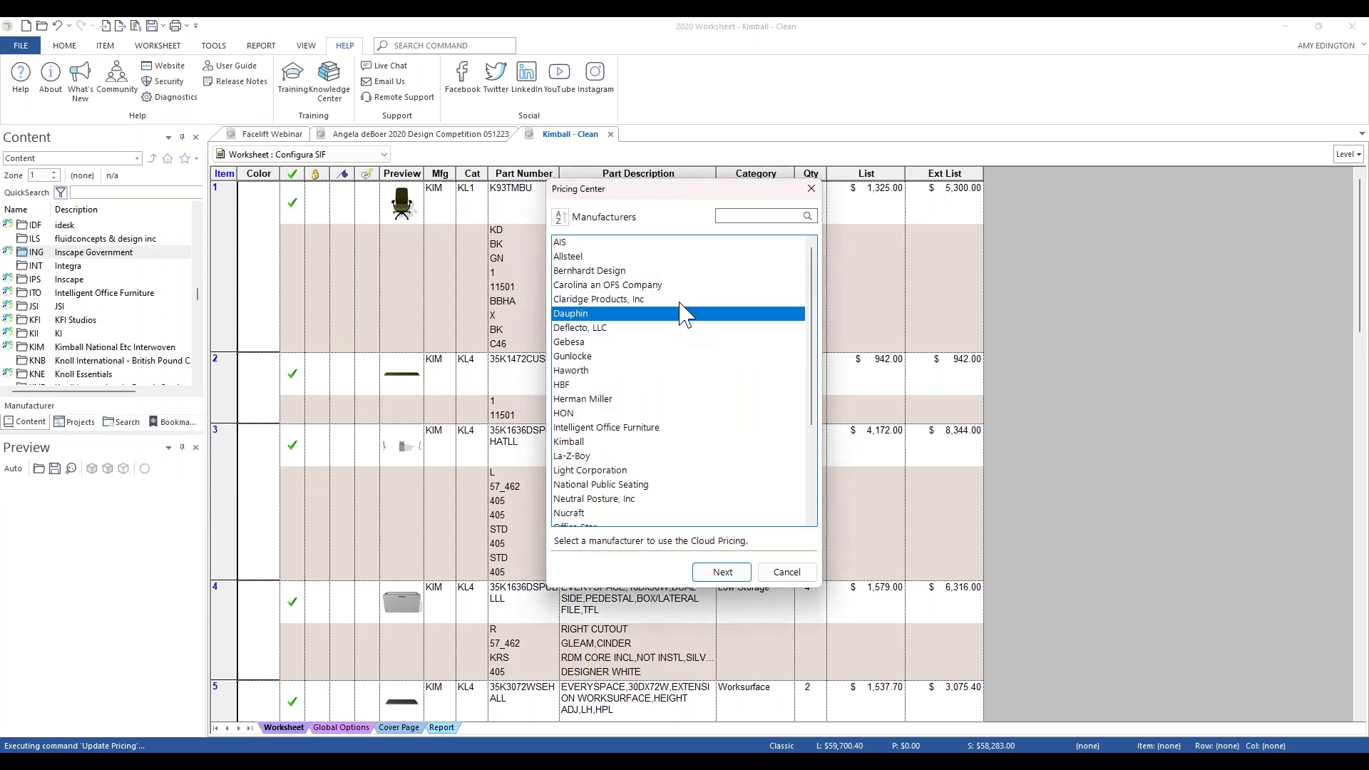
# - Look through the manufacturers available for cloud pricing and toggle the list's alphabetical sorting
pyautogui.scroll(-1, 681, 305)
pyautogui.scroll(-3, 681, 305)
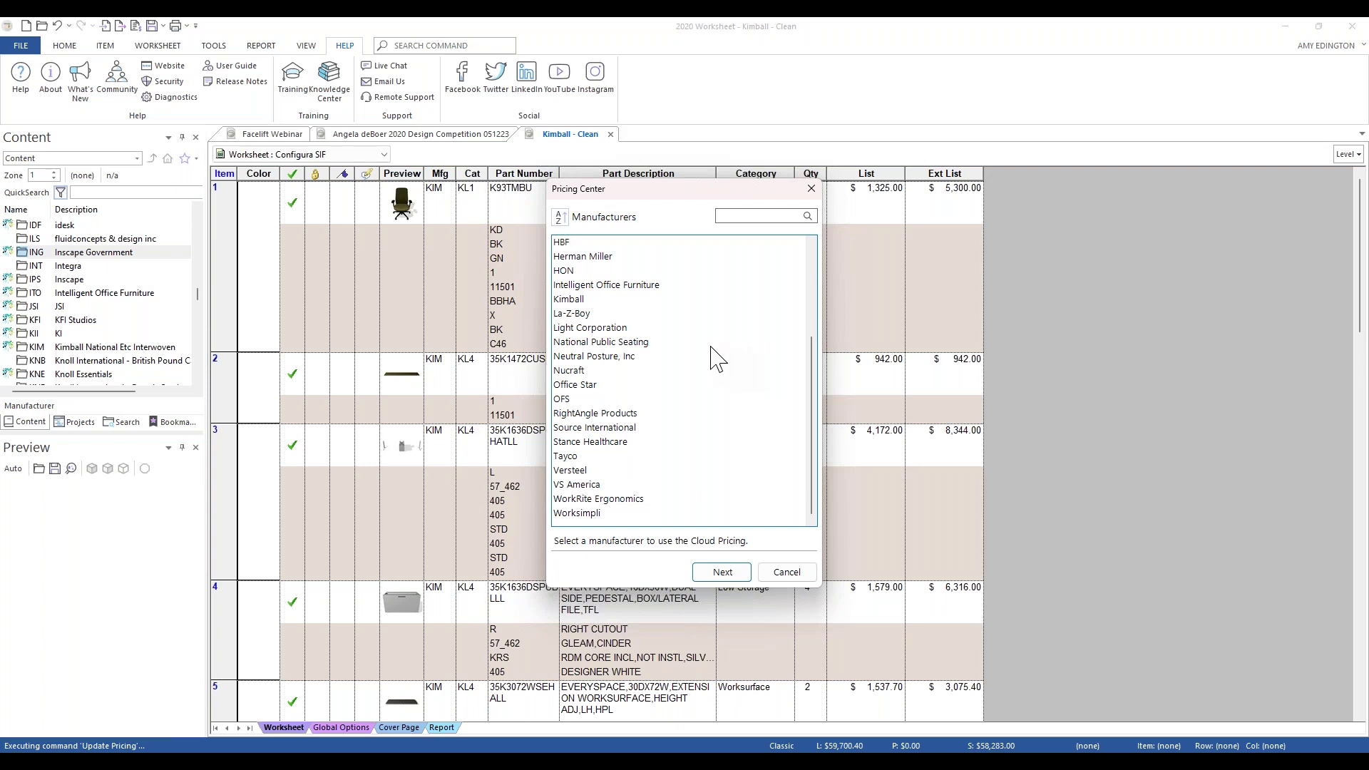
pyautogui.scroll(4, 716, 360)
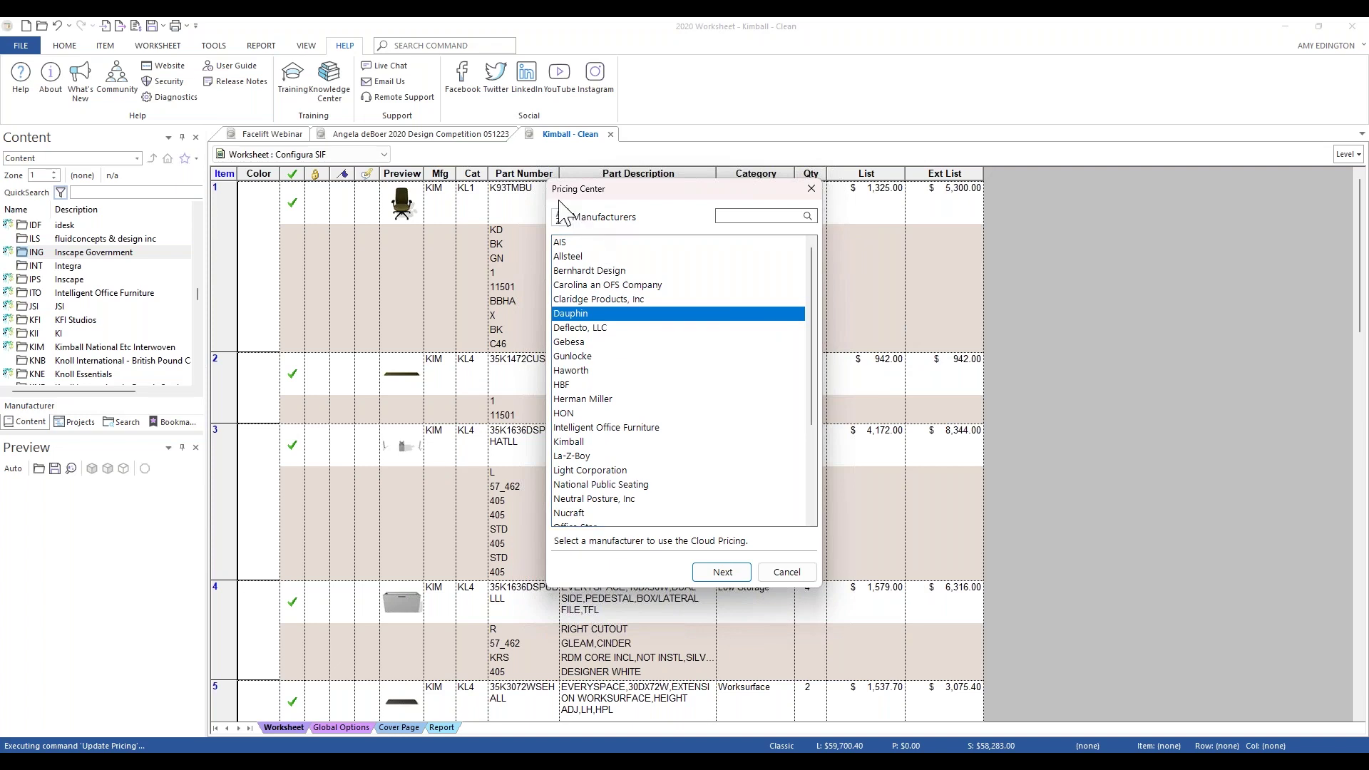
pyautogui.click(561, 218)
pyautogui.click(561, 218)
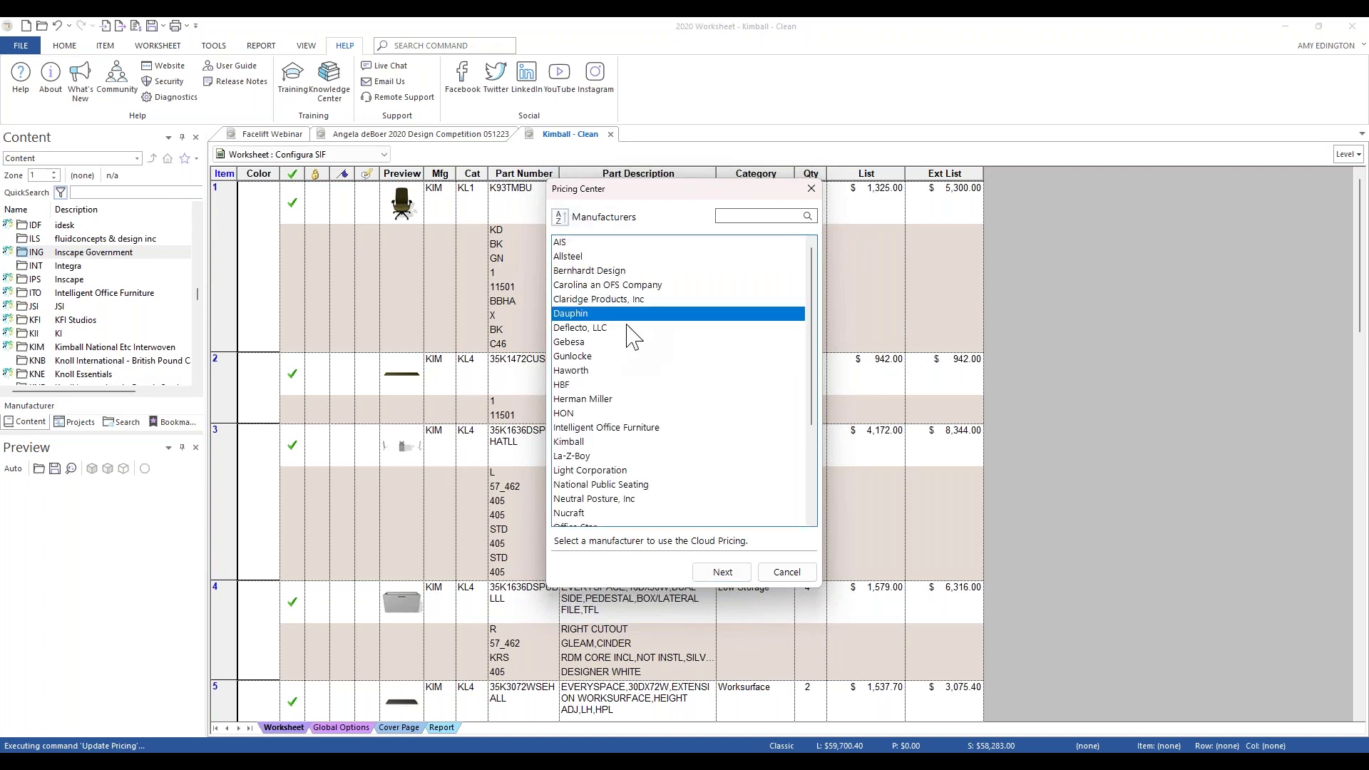
# - Search the manufacturers for "nucr" and clear the search text
pyautogui.click(750, 215)
pyautogui.write('nucr')
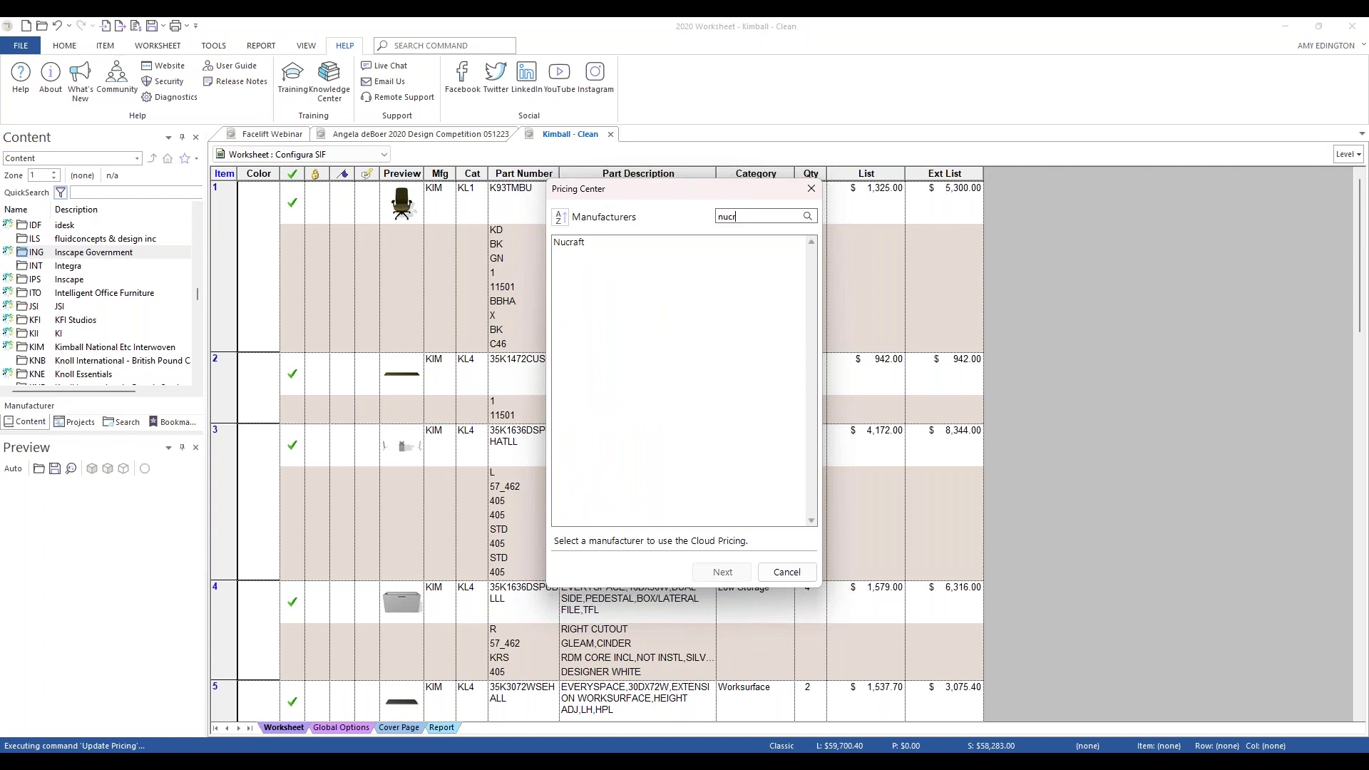
pyautogui.press('BackSpace')
pyautogui.press('BackSpace')
pyautogui.press('BackSpace')
pyautogui.press('BackSpace')
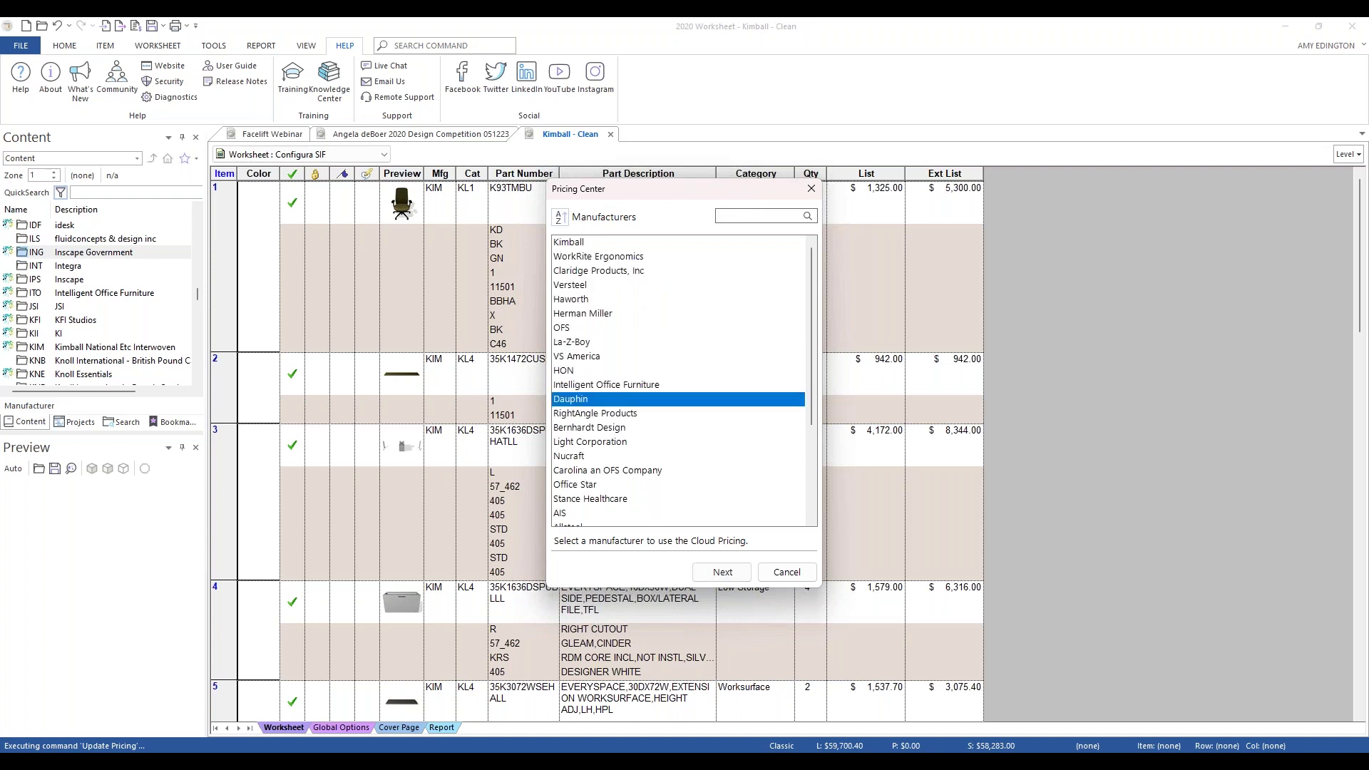
# - Choose Kimball as the pricing manufacturer and set the effective date to Kimball Old USD Price 07/02/2018 to 02/03/2019
pyautogui.moveTo(704, 197); pyautogui.dragTo(688, 138)
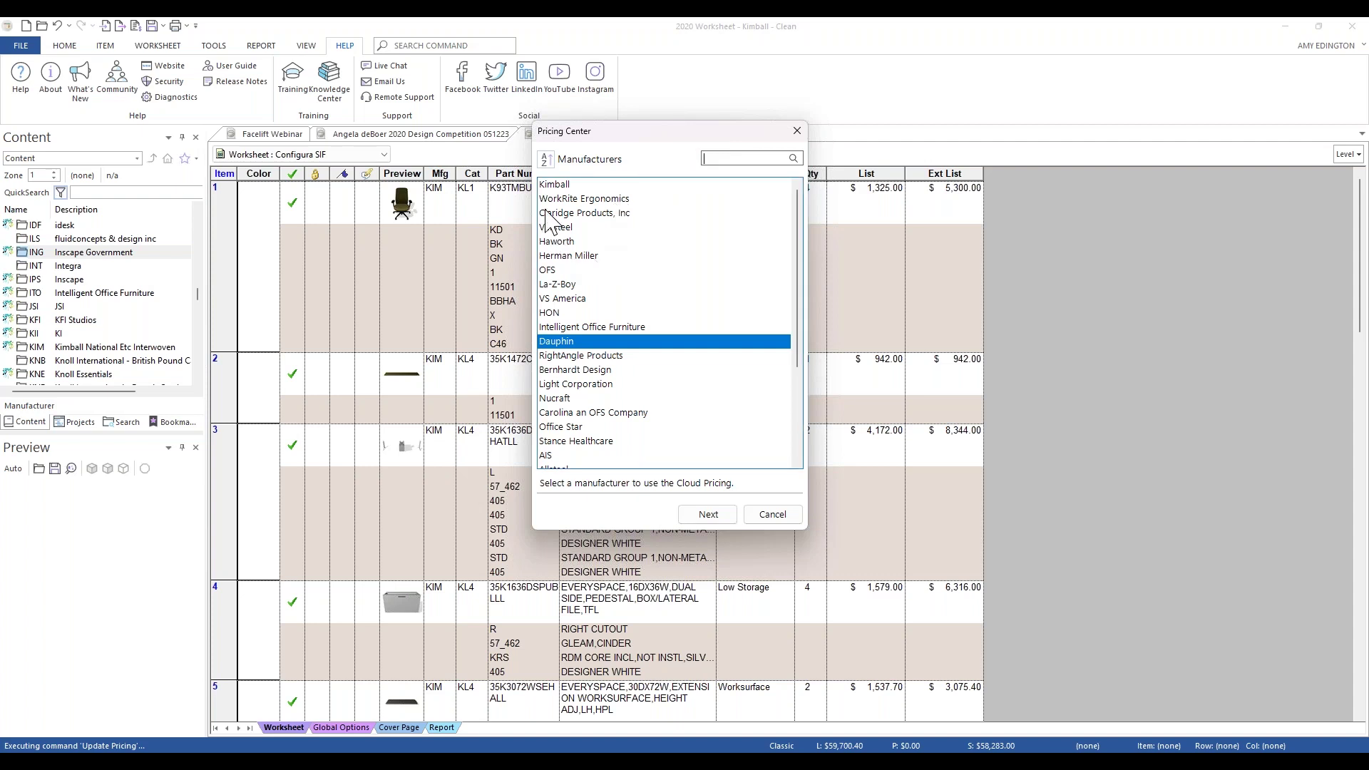
pyautogui.click(553, 186)
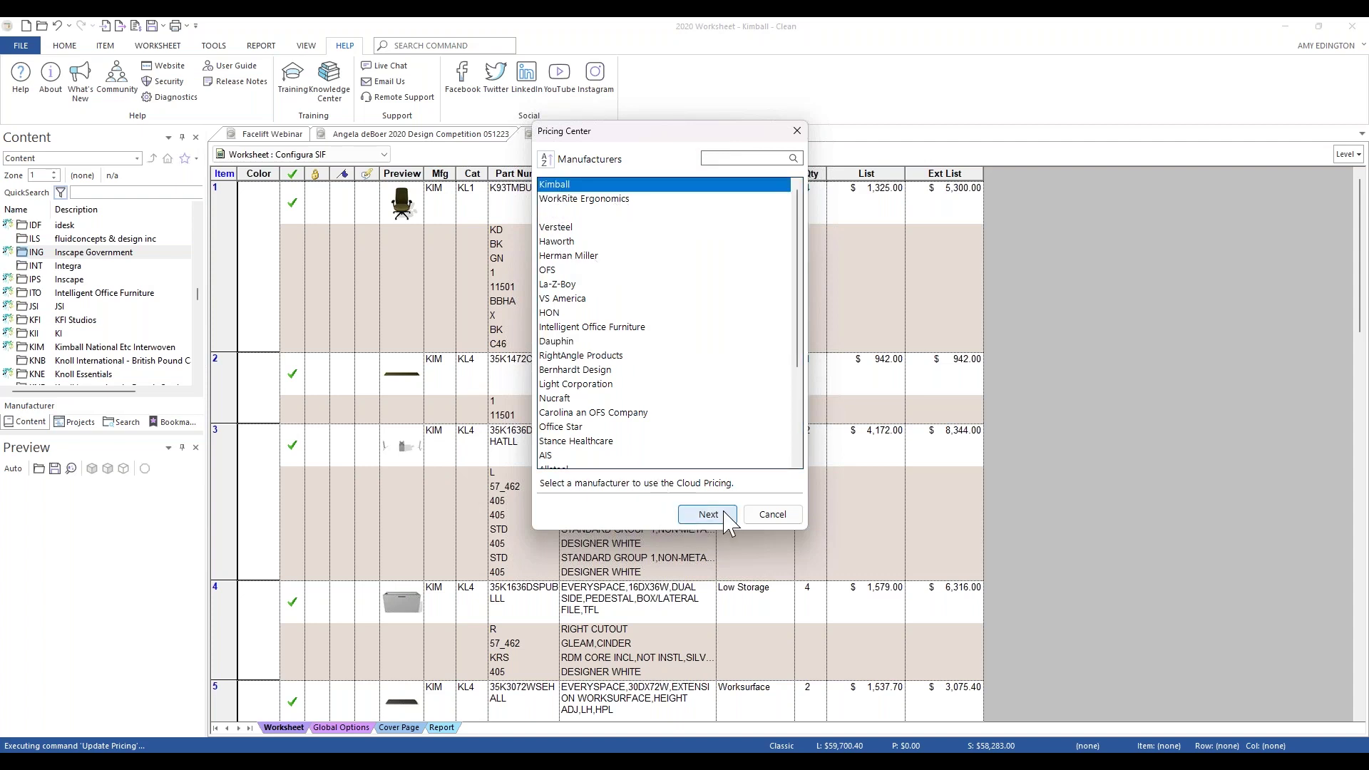
pyautogui.click(708, 514)
pyautogui.click(701, 466)
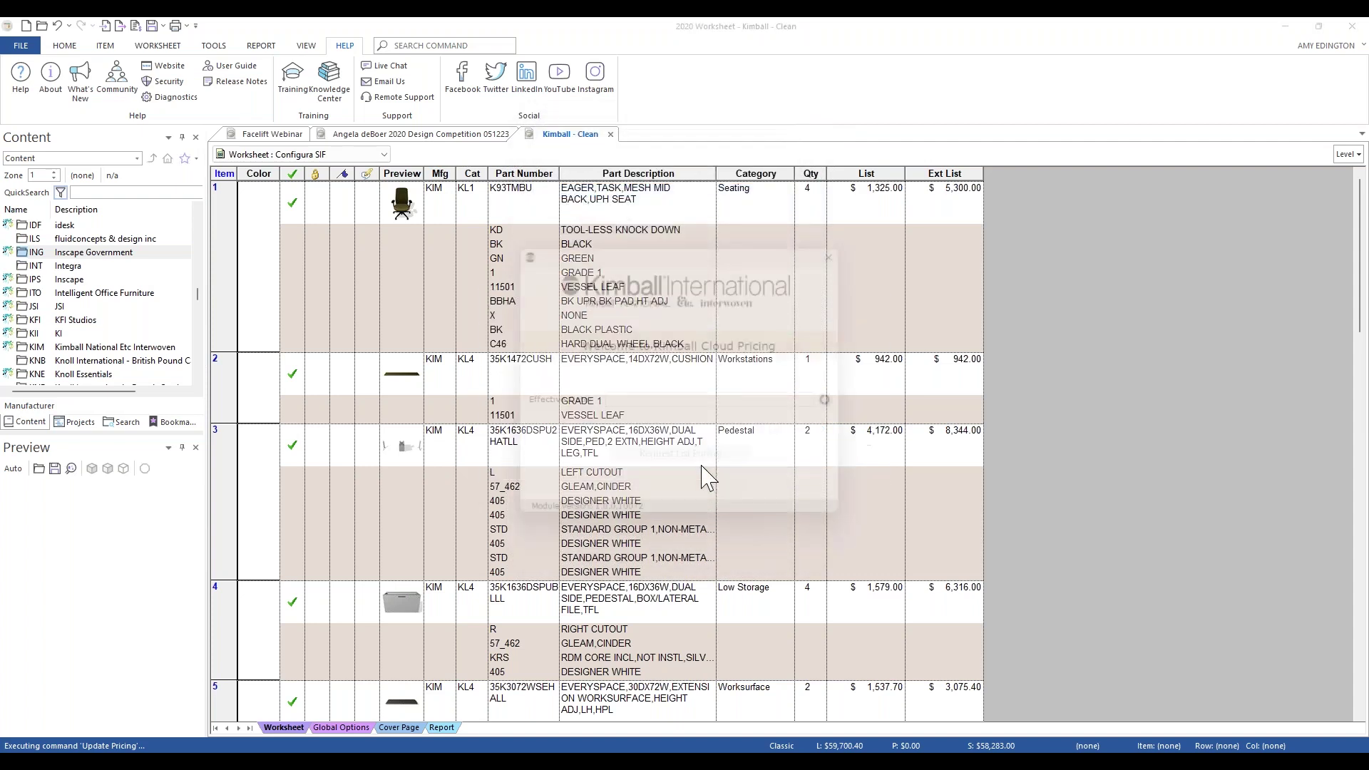
pyautogui.click(828, 409)
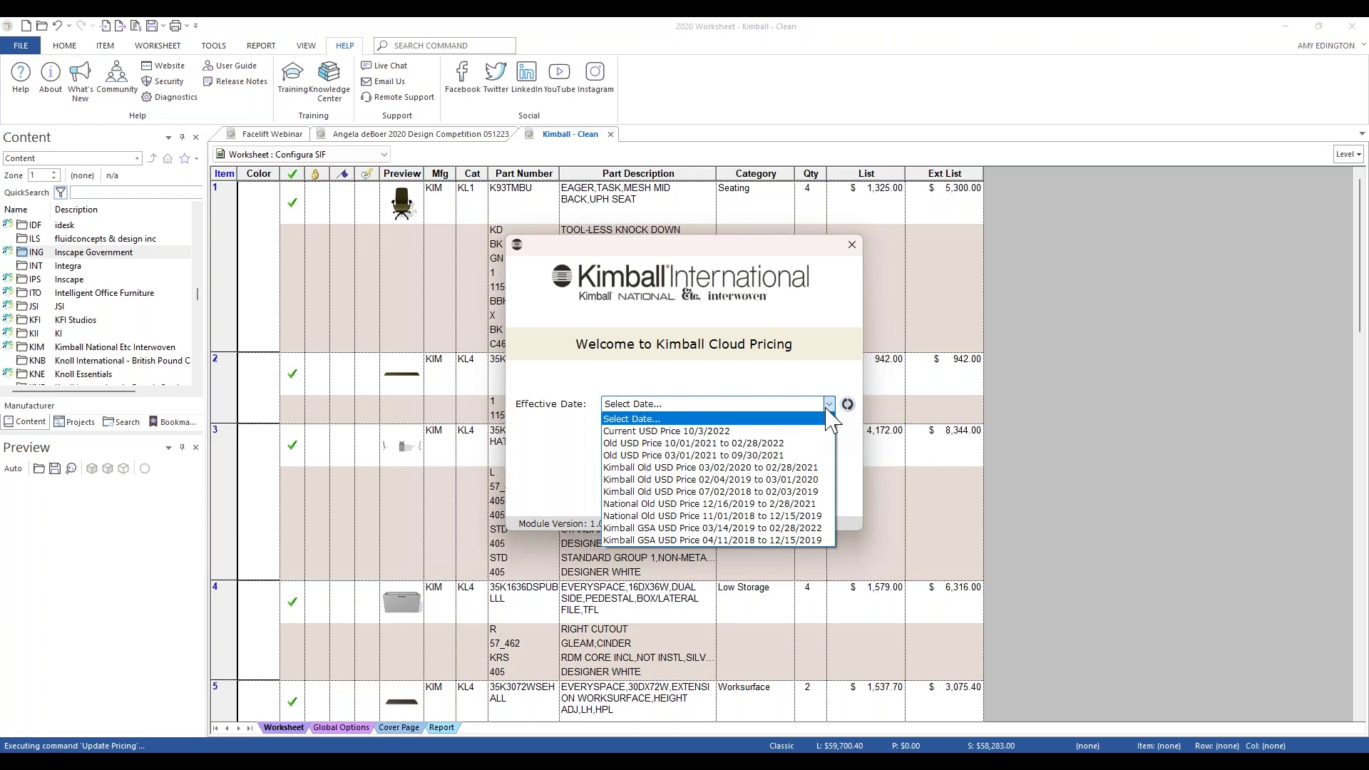
pyautogui.click(789, 492)
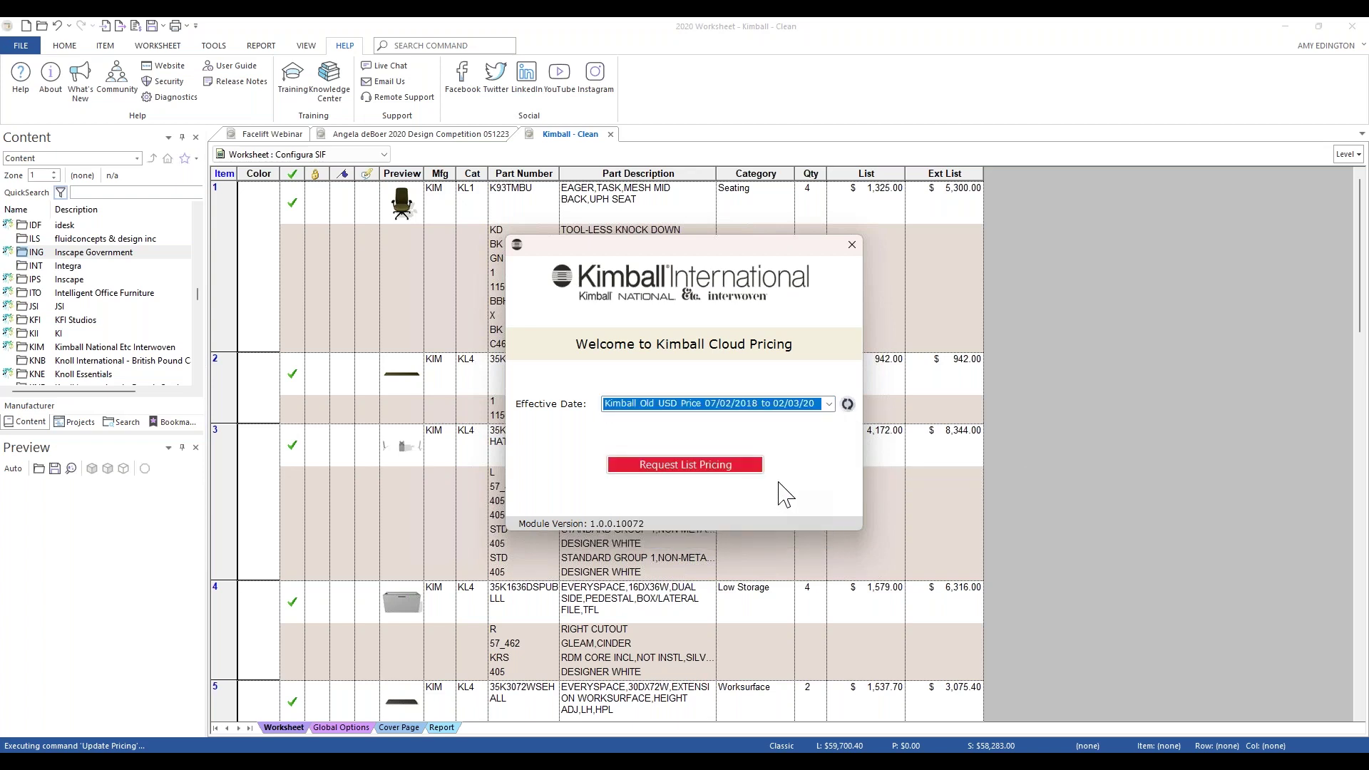
# - Request the Kimball list pricing for the chosen effective date and dismiss the update summary
pyautogui.click(683, 467)
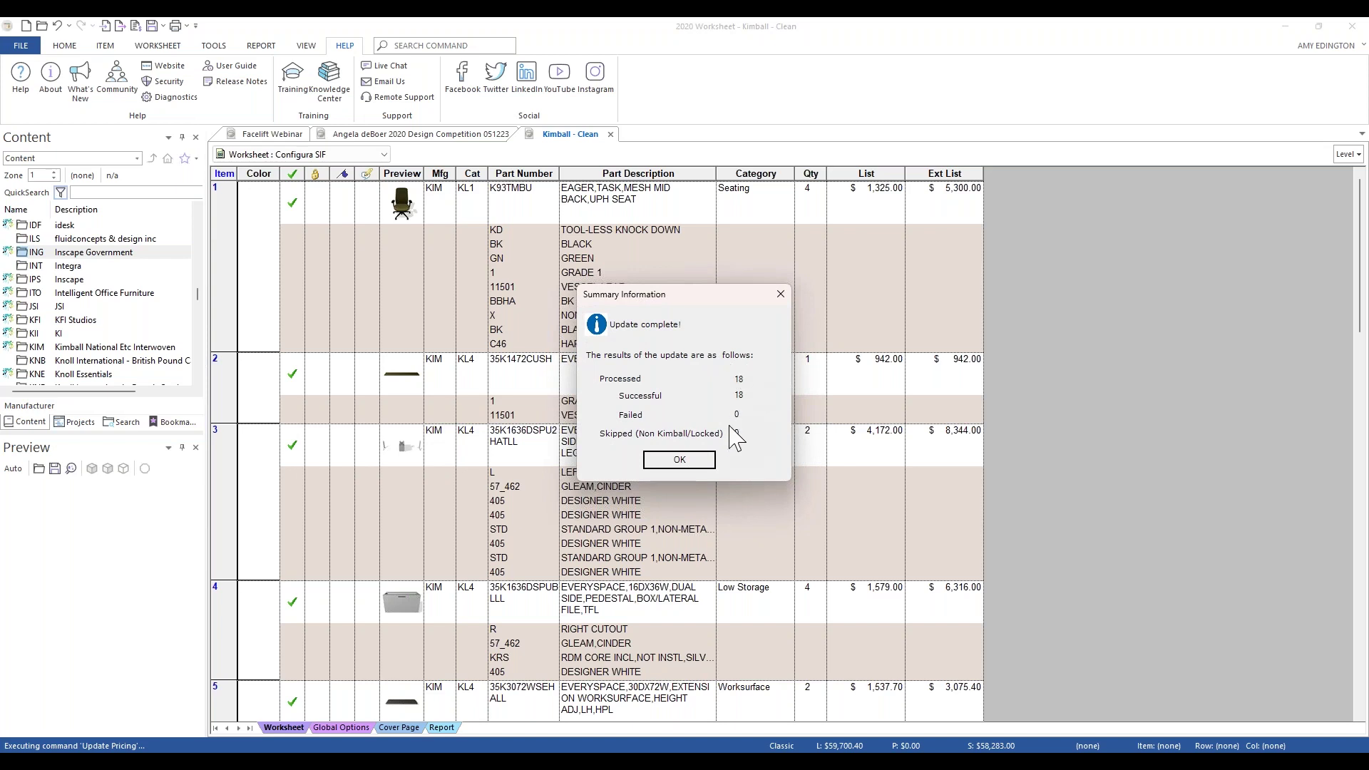
pyautogui.click(690, 461)
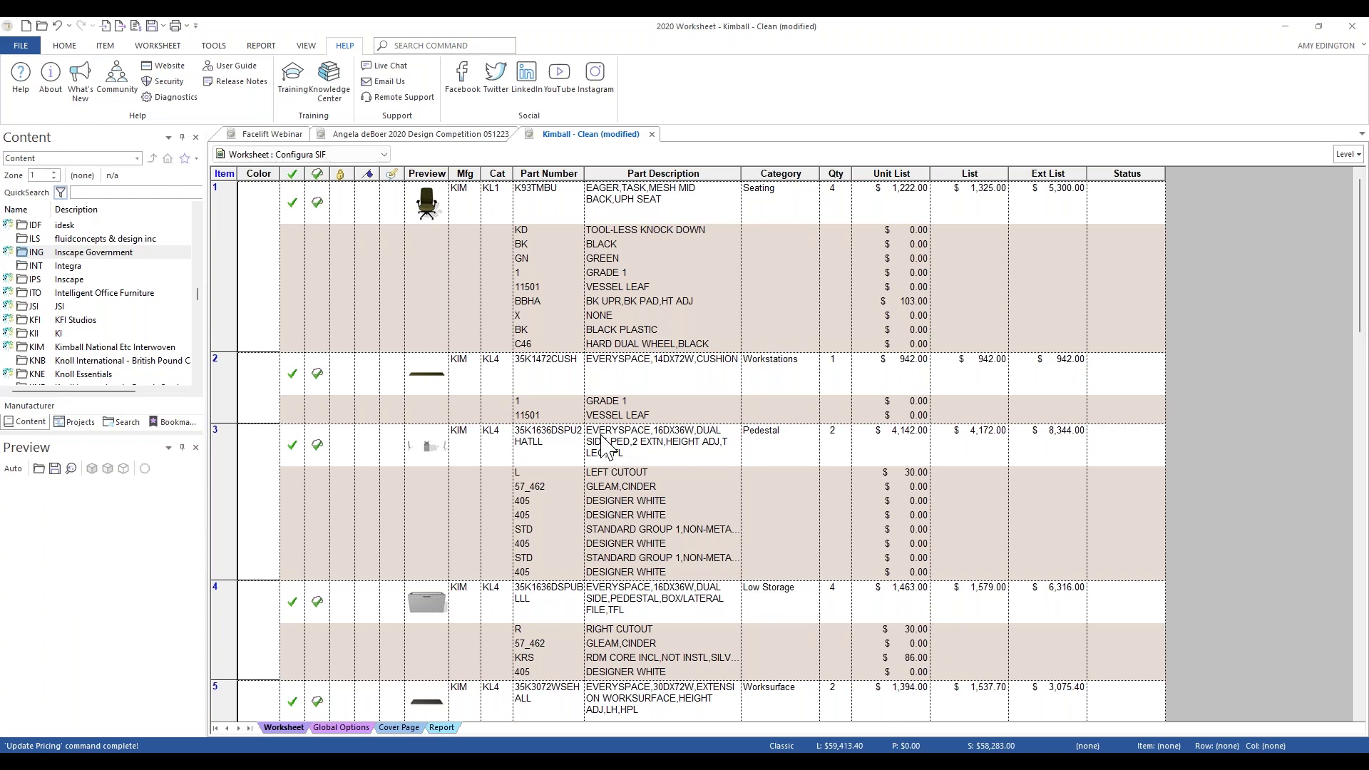
# - Reopen the Pricing Center, look through its cloud pricing manufacturers, and close it without requesting any prices
pyautogui.click(20, 45)
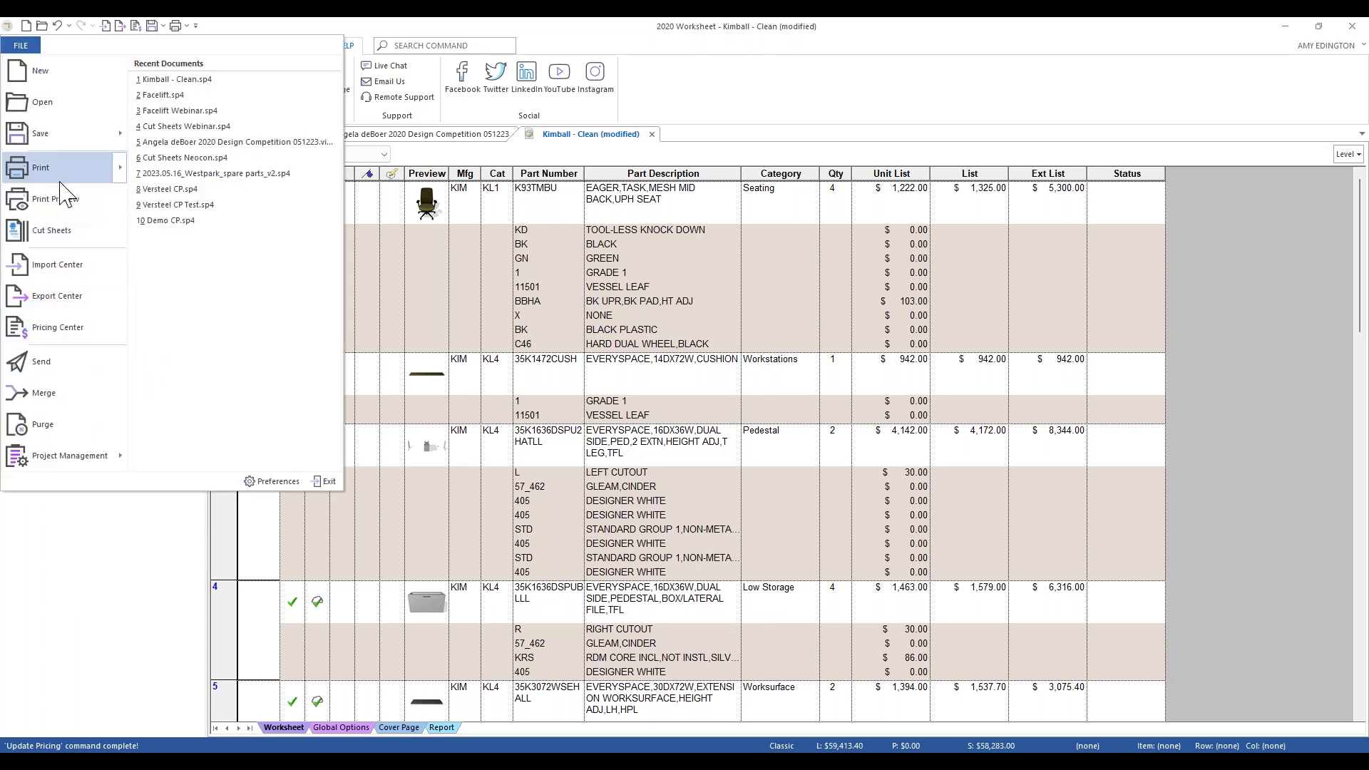
pyautogui.click(63, 331)
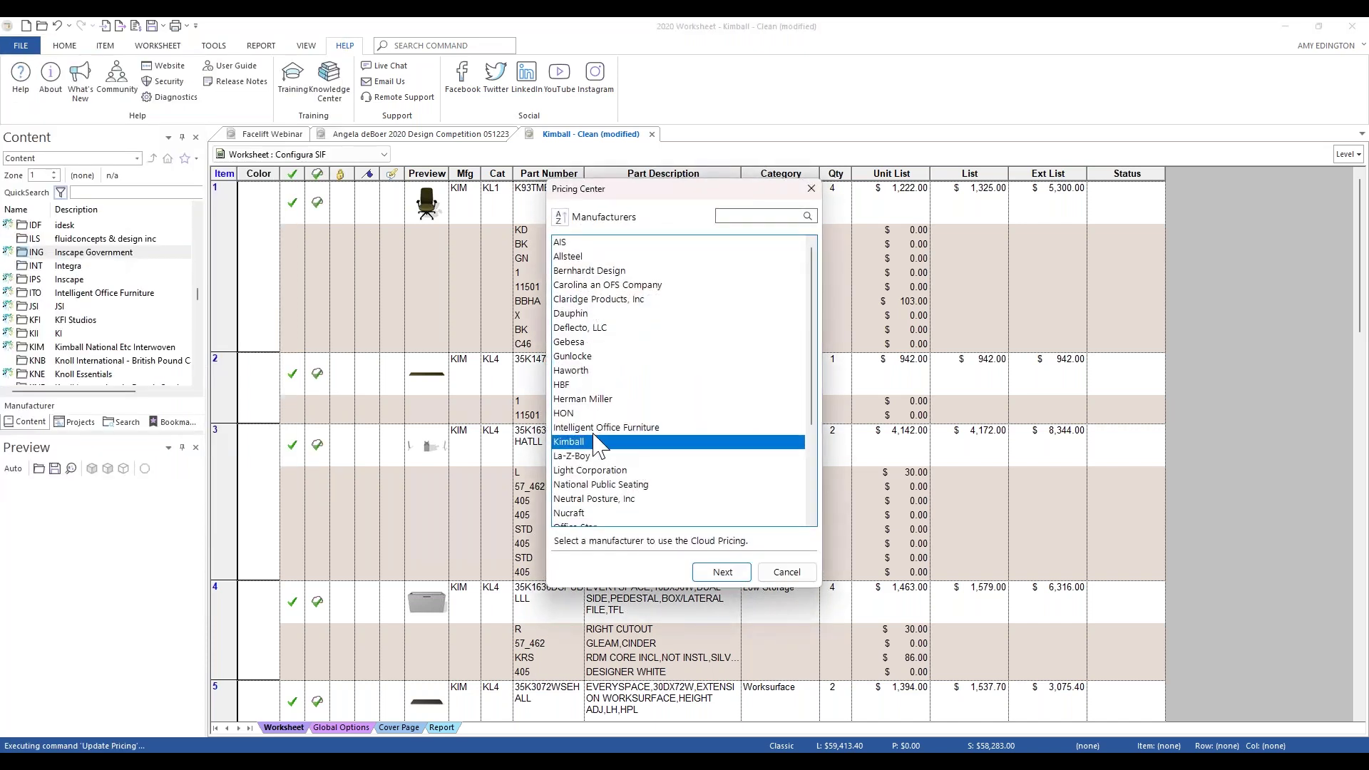
pyautogui.scroll(-4, 596, 448)
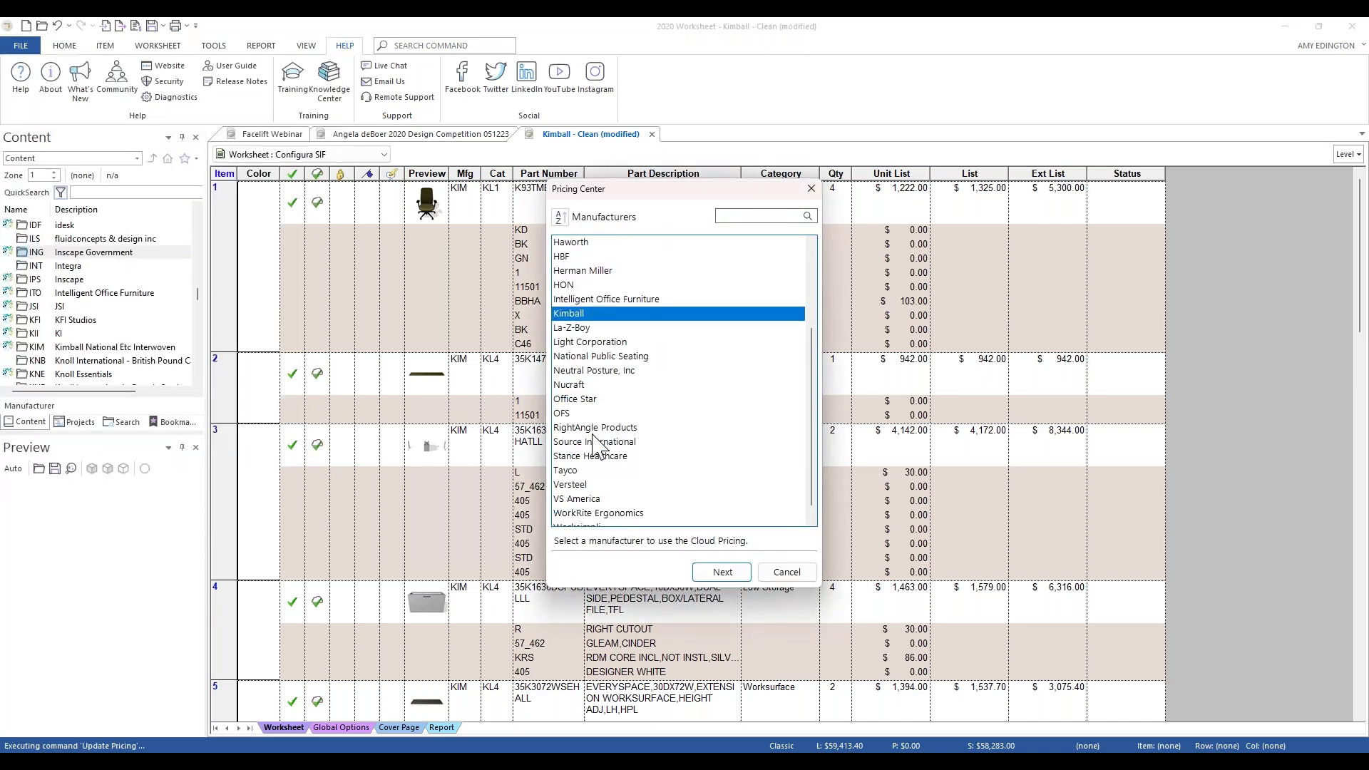
pyautogui.scroll(4, 598, 442)
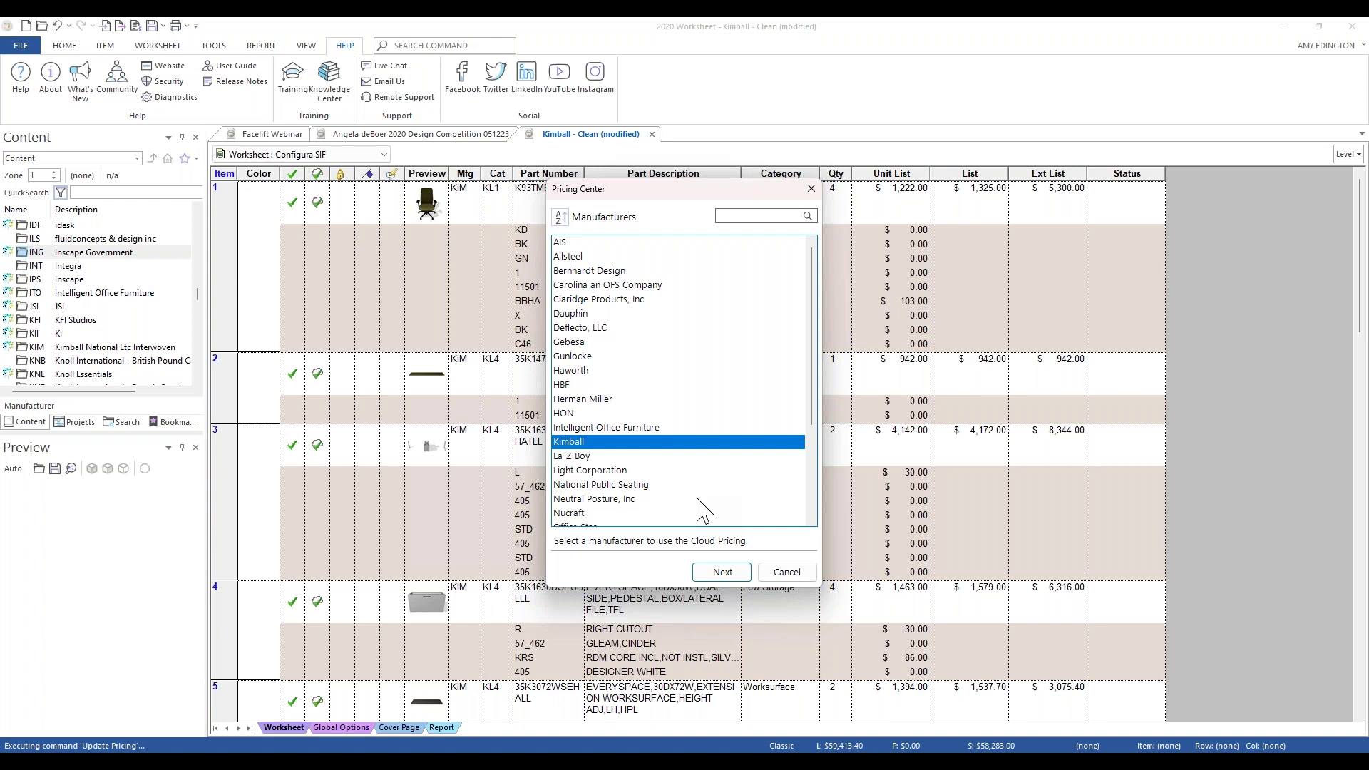
pyautogui.click(812, 190)
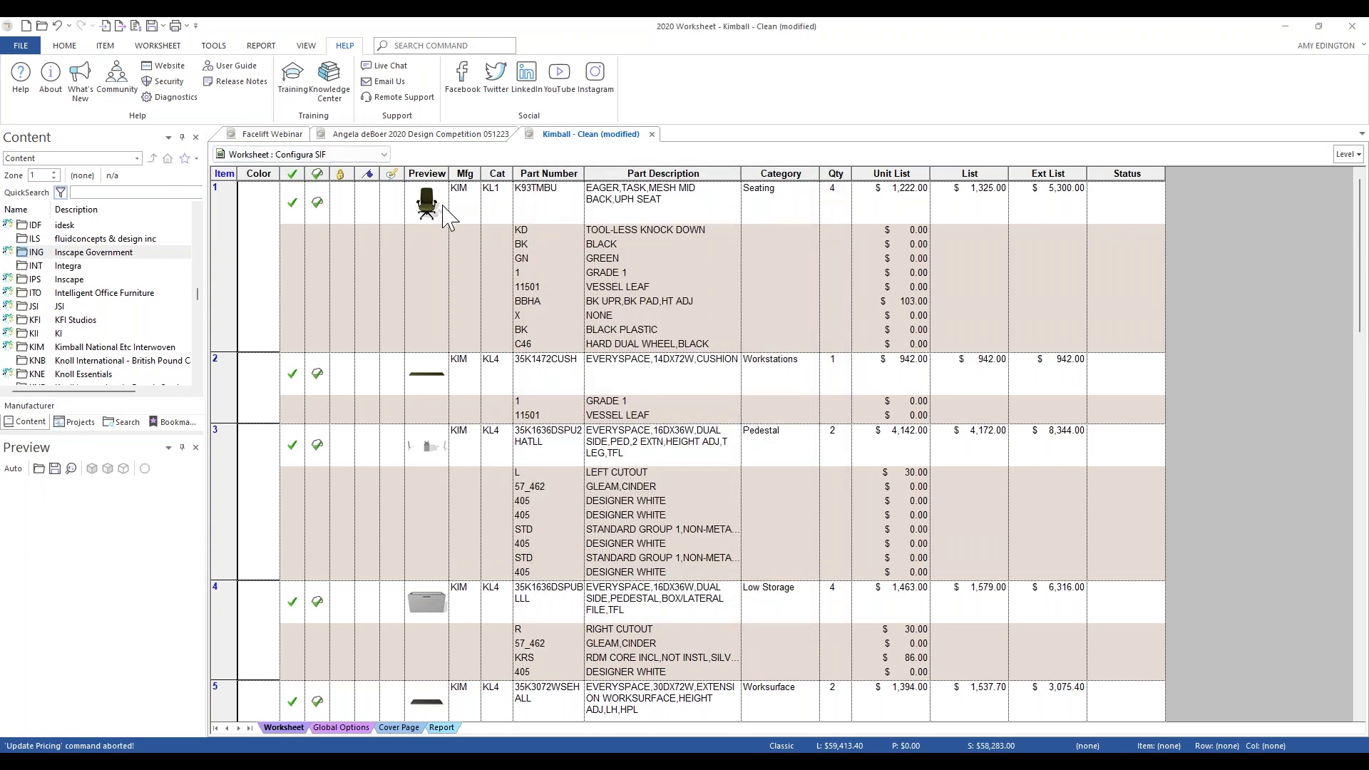
# - Switch to the Facelift Webinar worksheet and look through its items from several manufacturers
pyautogui.click(274, 135)
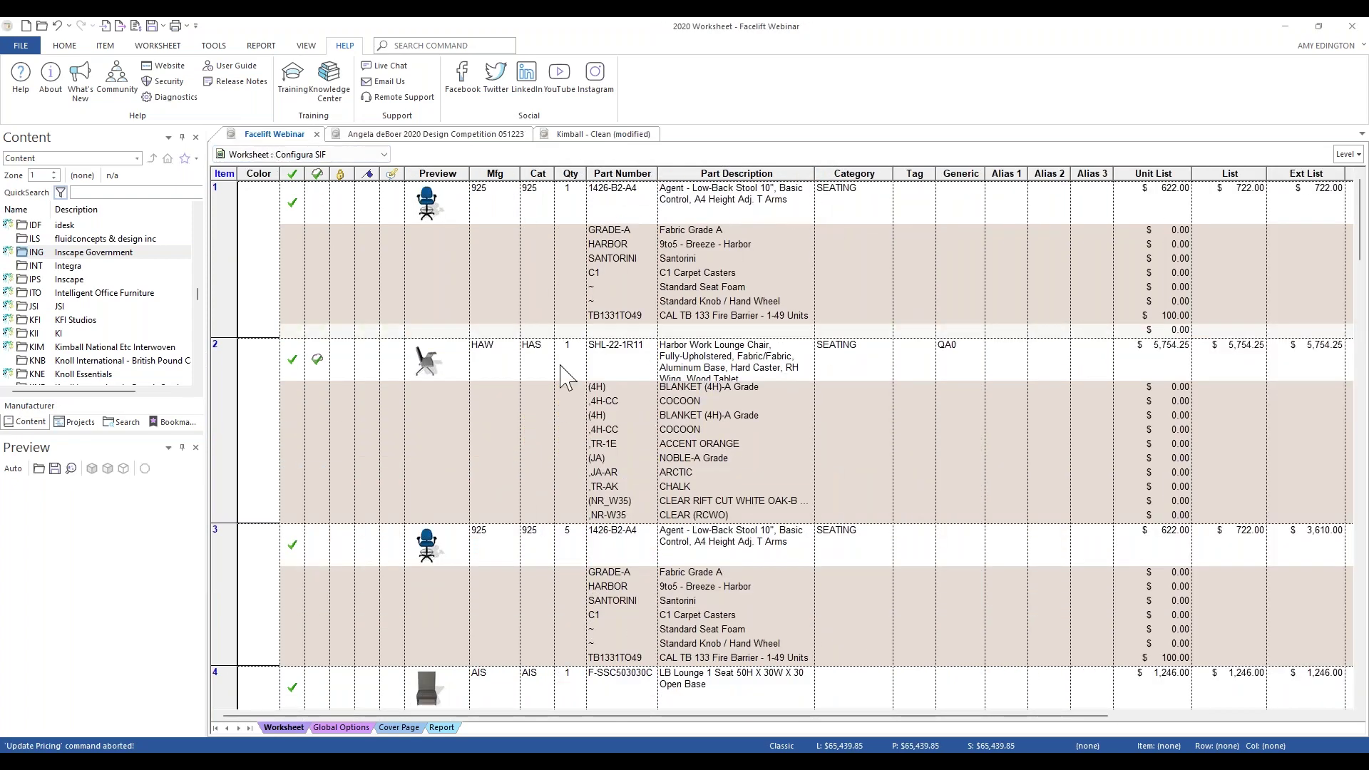
pyautogui.scroll(-5, 567, 376)
pyautogui.scroll(-2, 567, 375)
pyautogui.scroll(2, 567, 375)
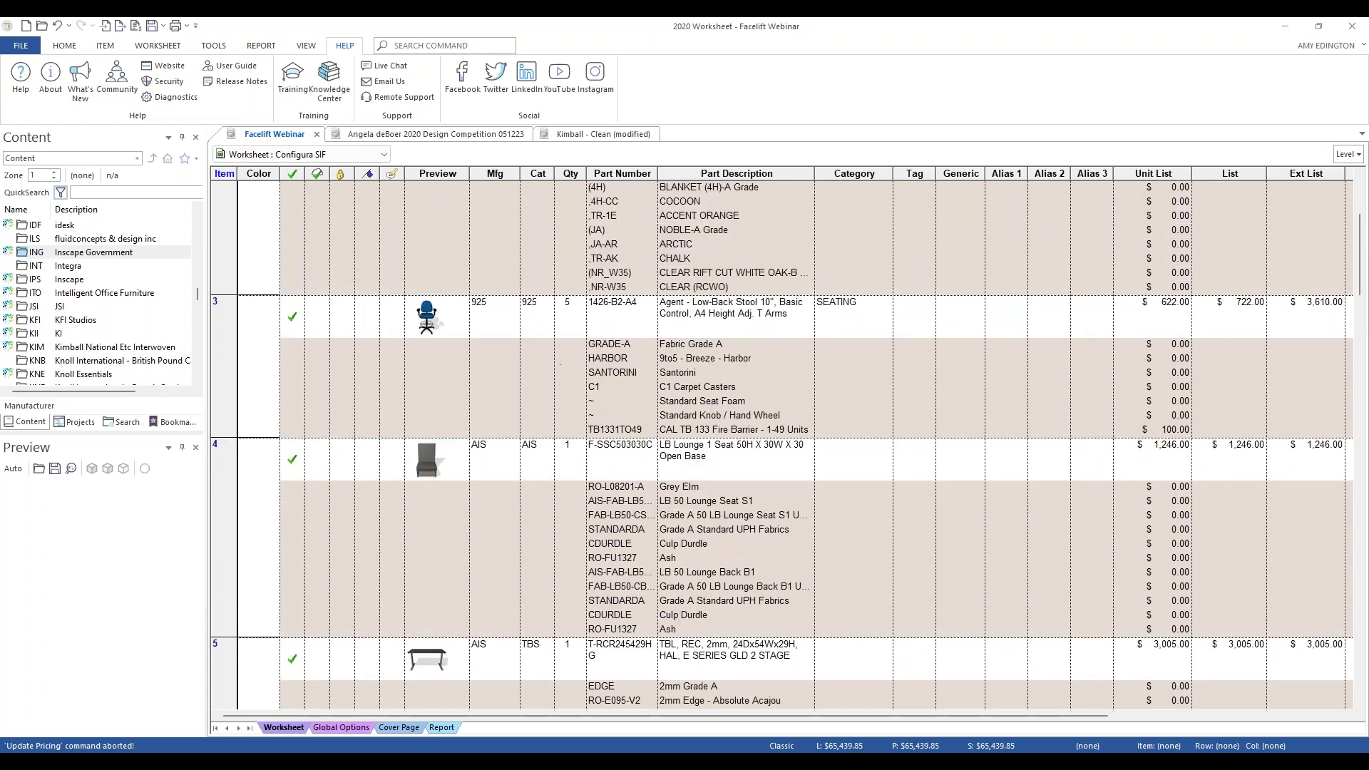
# - Generate cut sheets from the 2020 Design Competition 051223 worksheet and save them as a PowerPoint file named Cut Sheets
pyautogui.click(465, 137)
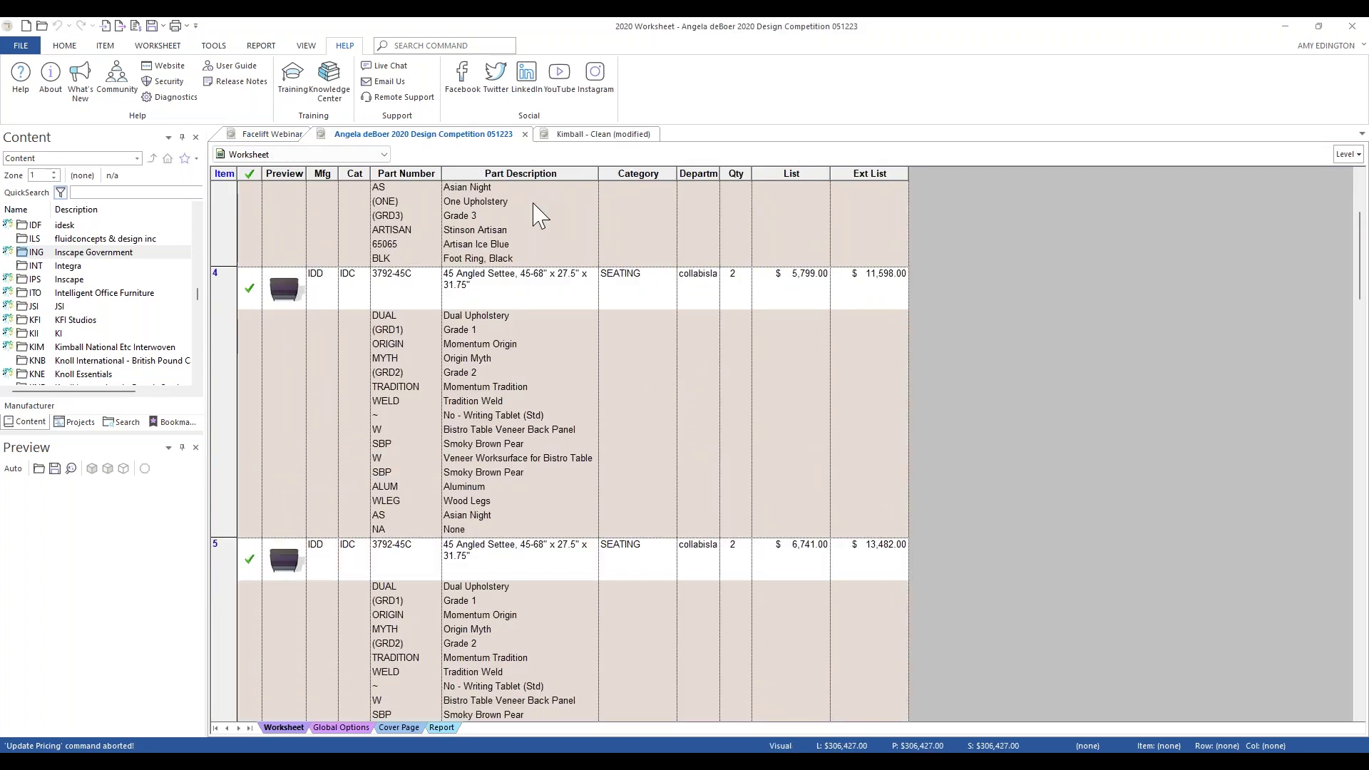
pyautogui.click(16, 46)
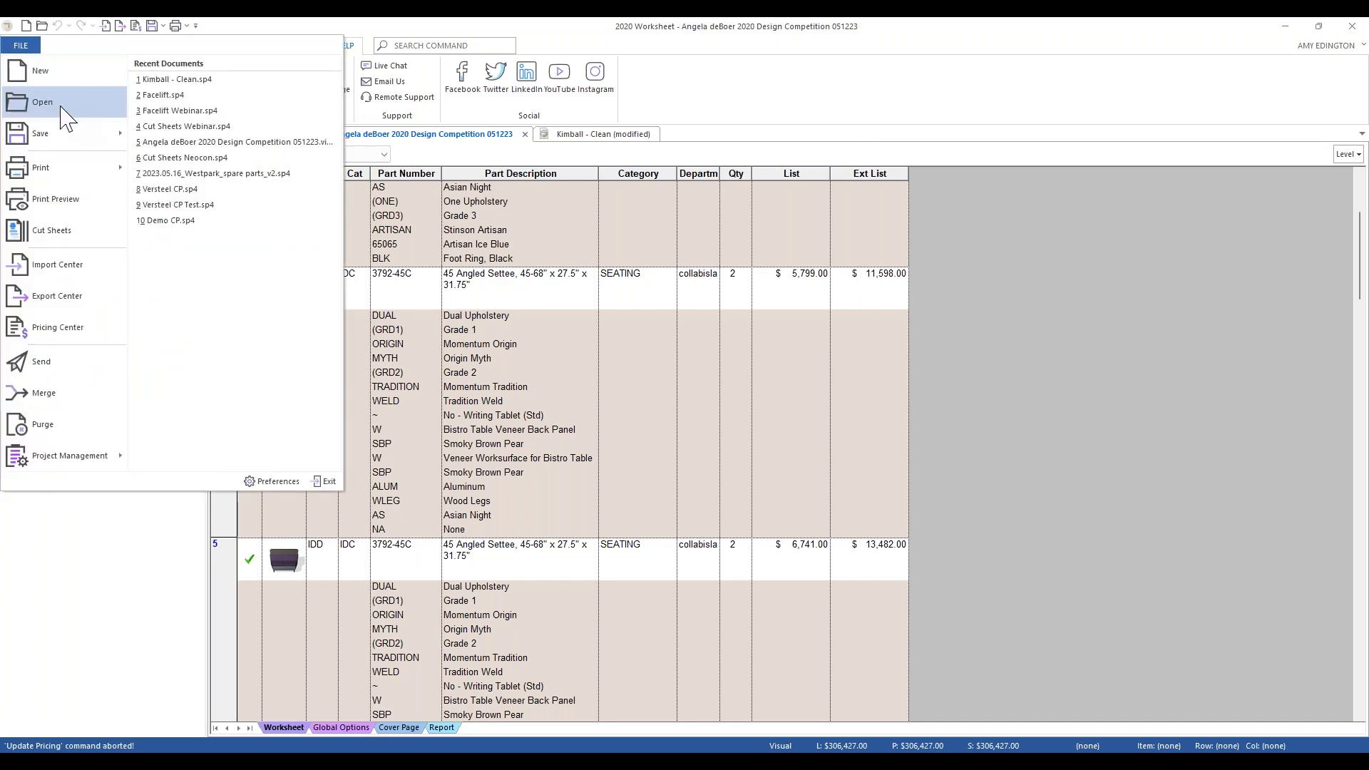
pyautogui.click(63, 234)
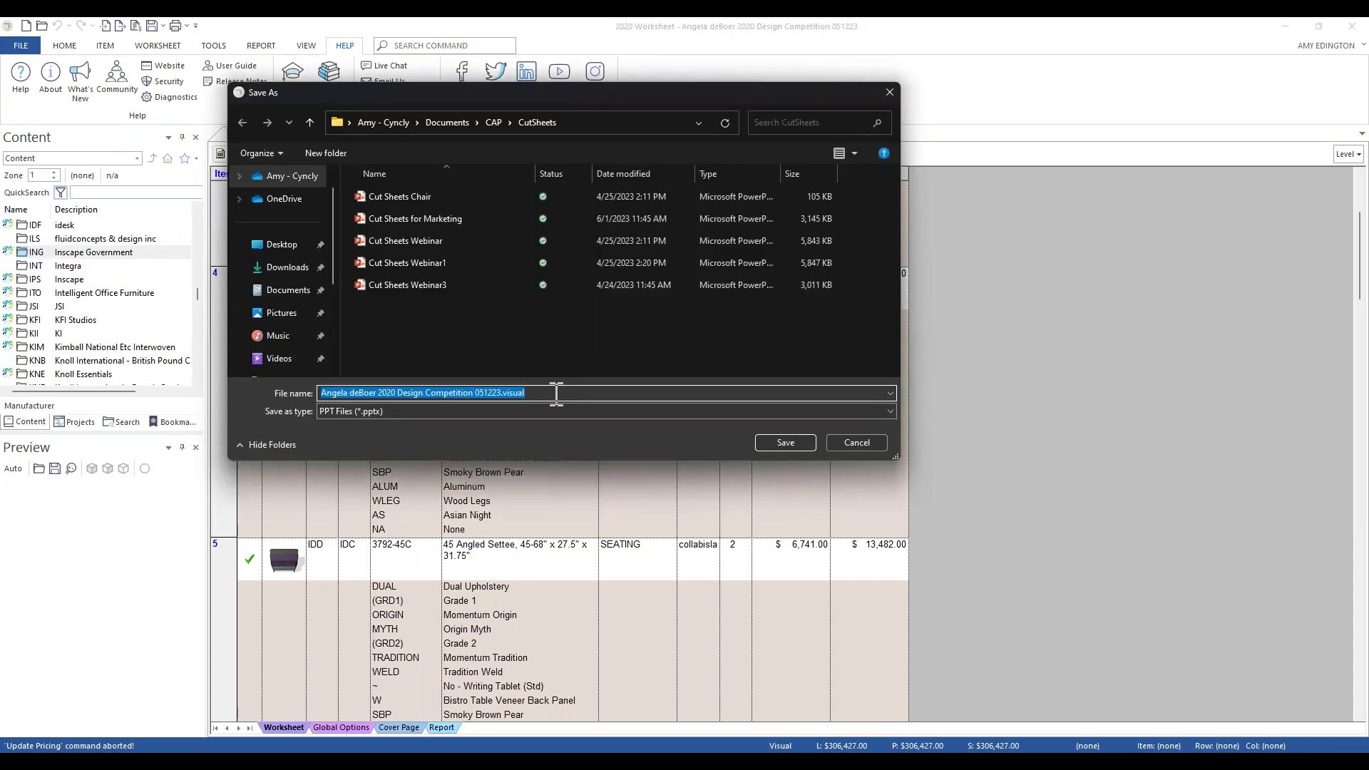
pyautogui.write('Cut Sheets')
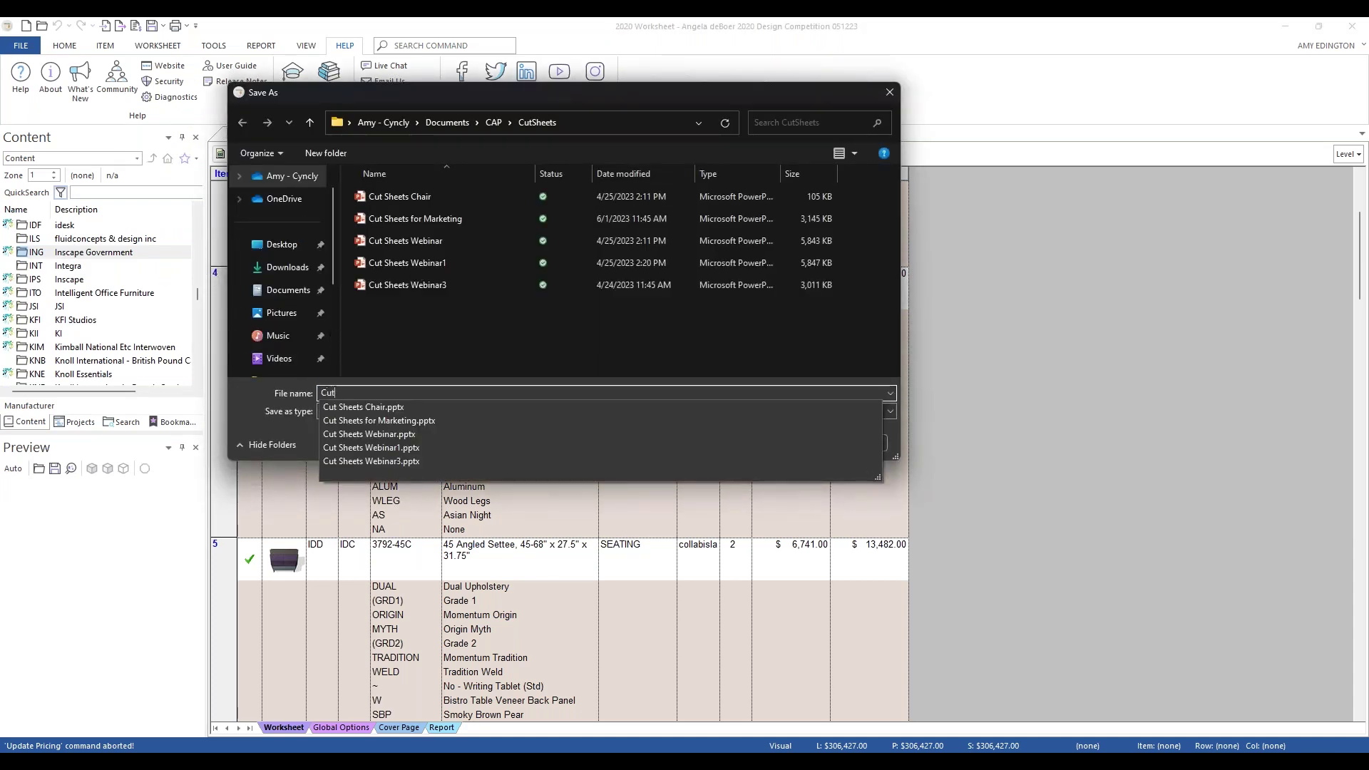
pyautogui.press('Escape')
pyautogui.press('Return')
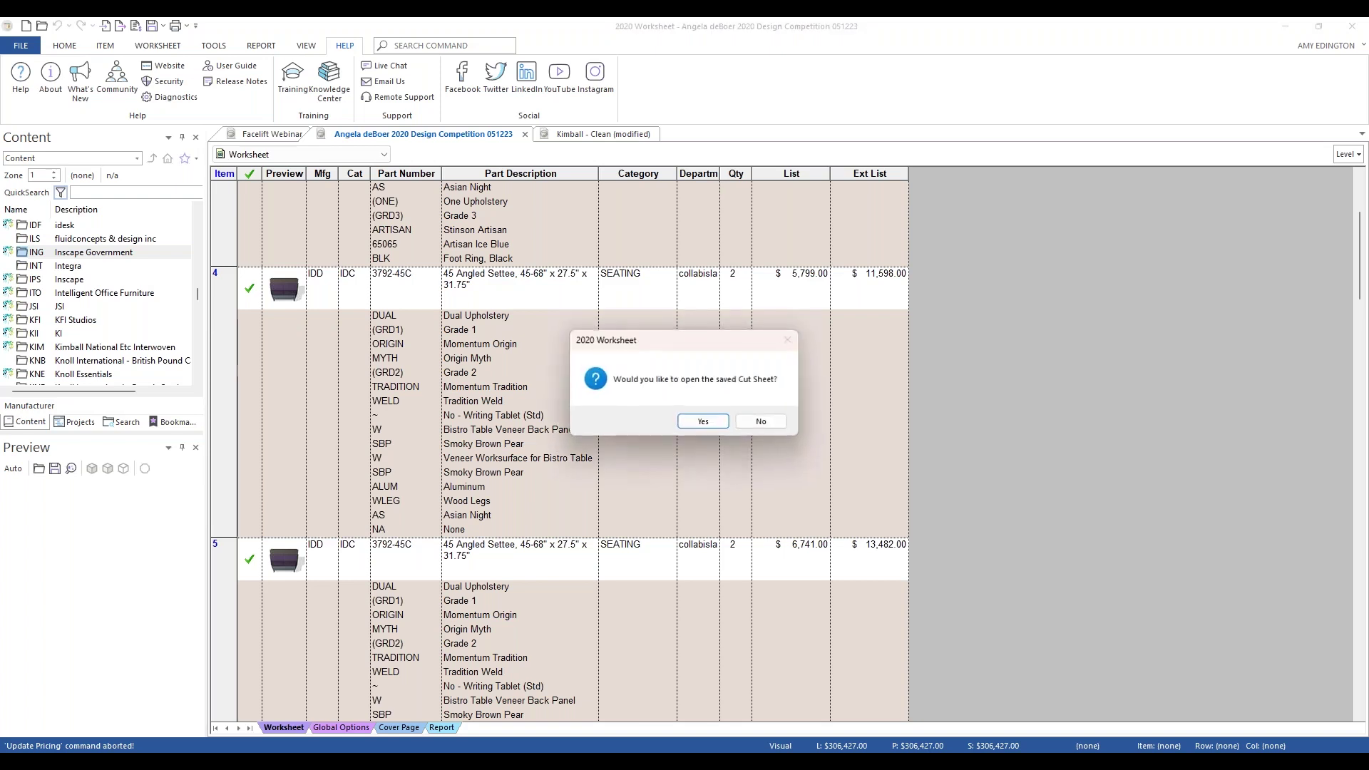
# - Open the saved Cut Sheets file in PowerPoint and enlarge its window over the worksheet
pyautogui.click(710, 422)
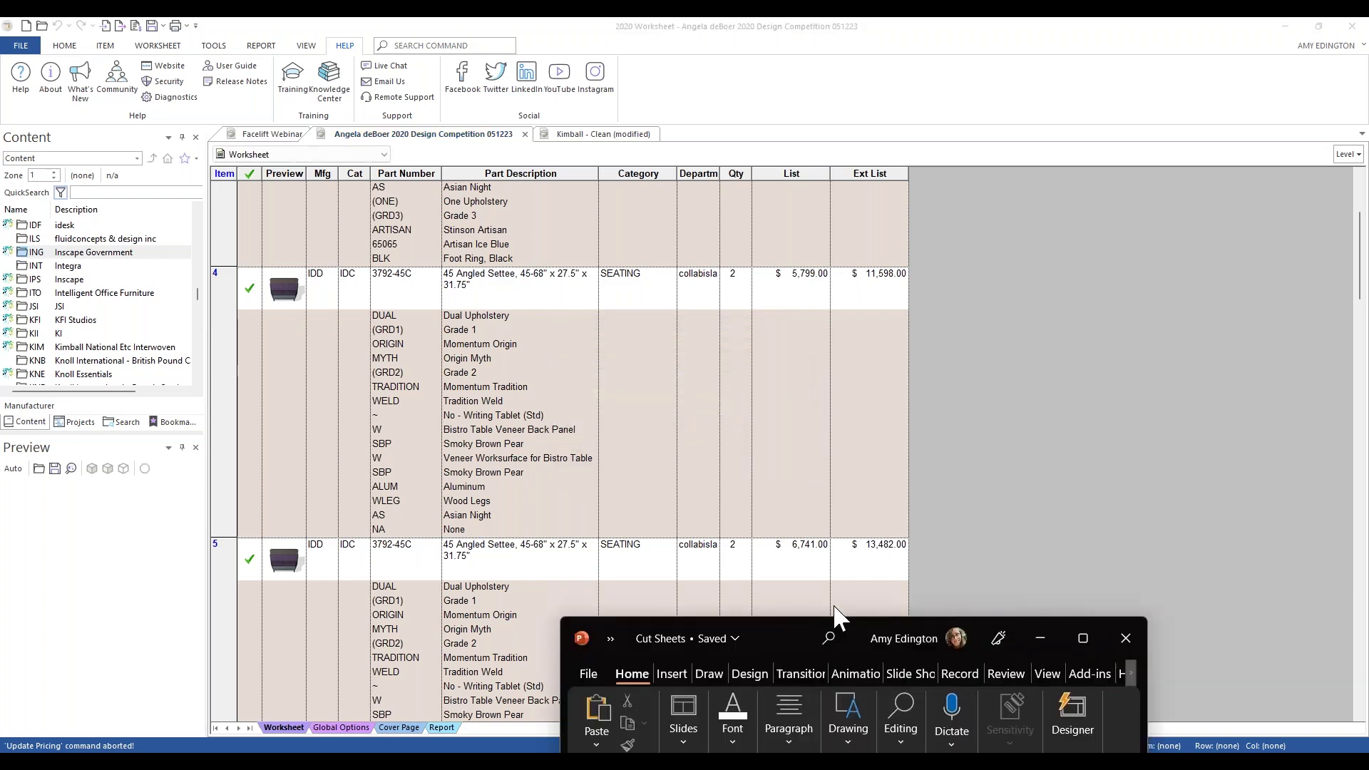
pyautogui.moveTo(681, 159); pyautogui.dragTo(357, 106)
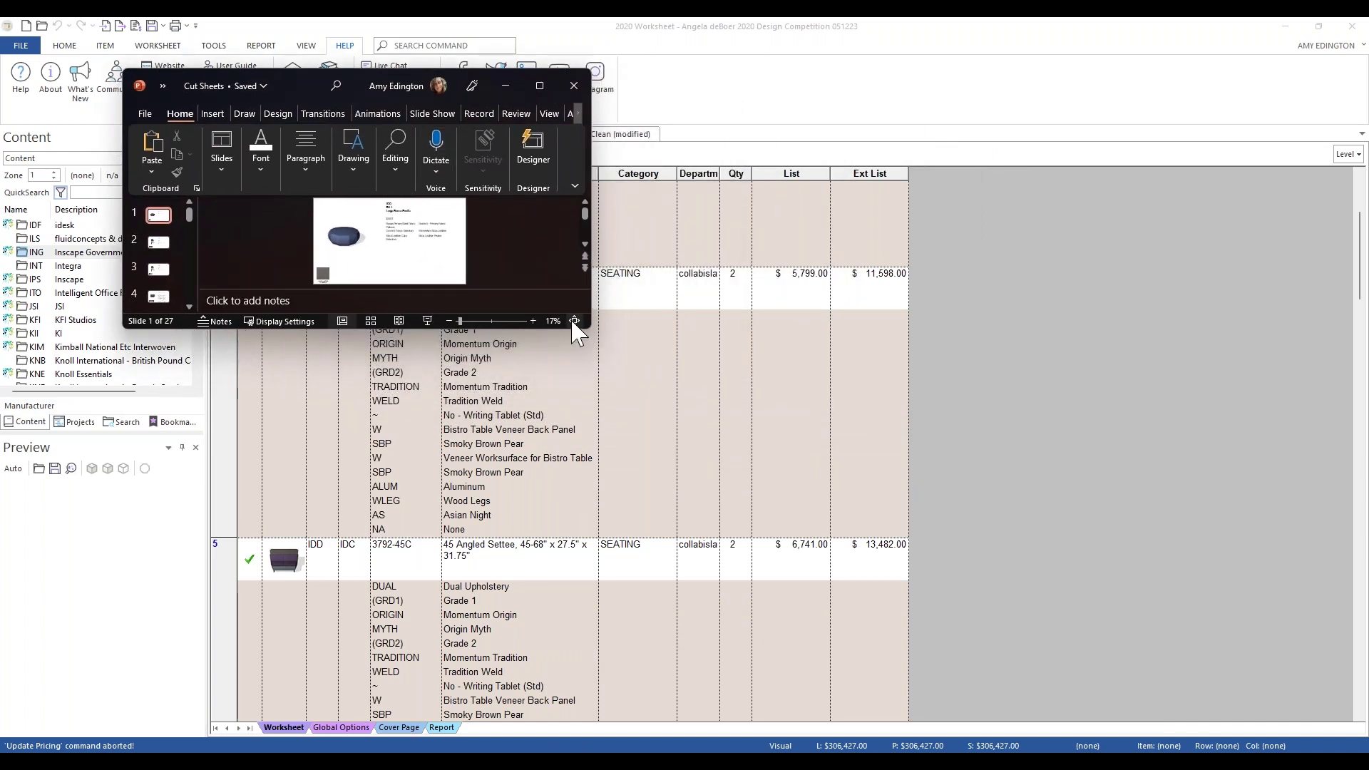
pyautogui.moveTo(589, 326); pyautogui.dragTo(1309, 689)
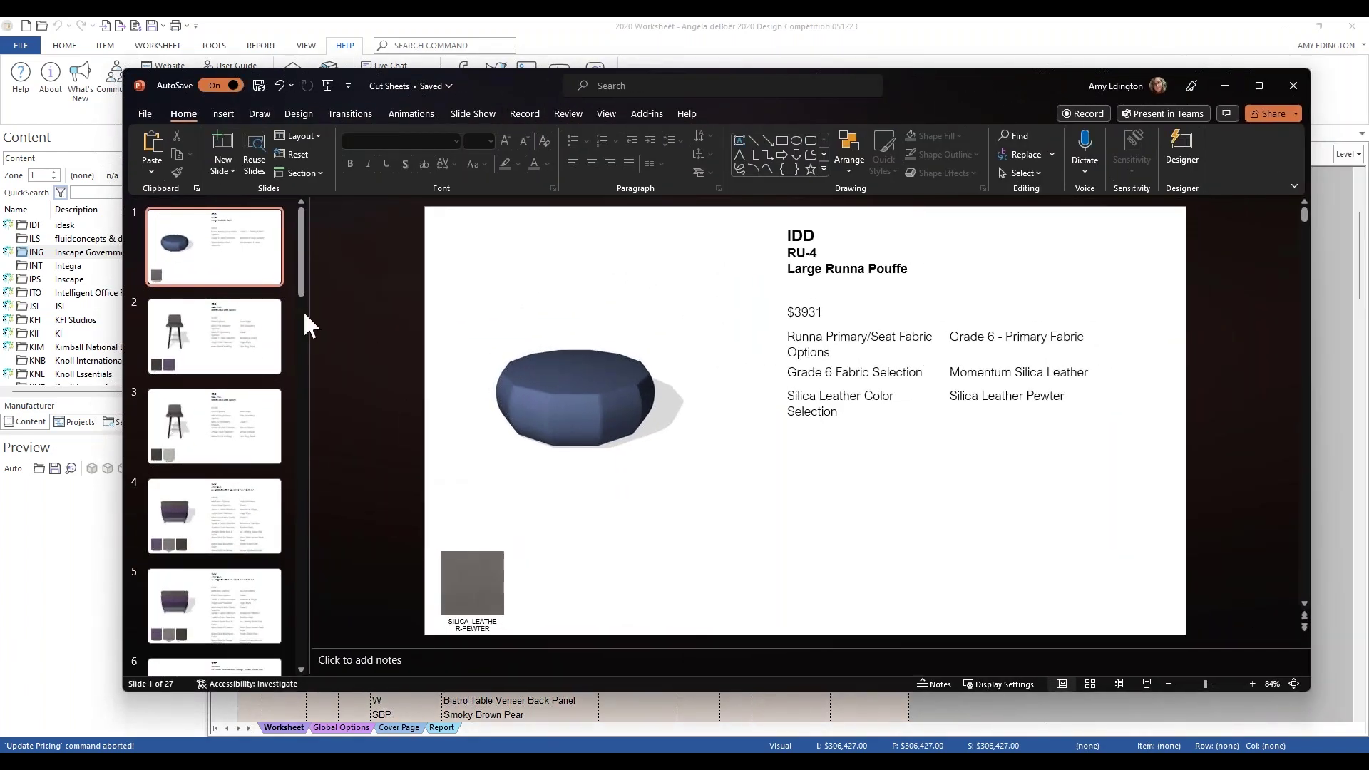
# - View the Natta Stool cut sheets on slides 2 and 3, examining the editable price text on slide 3
pyautogui.click(187, 339)
pyautogui.scroll(-2, 187, 338)
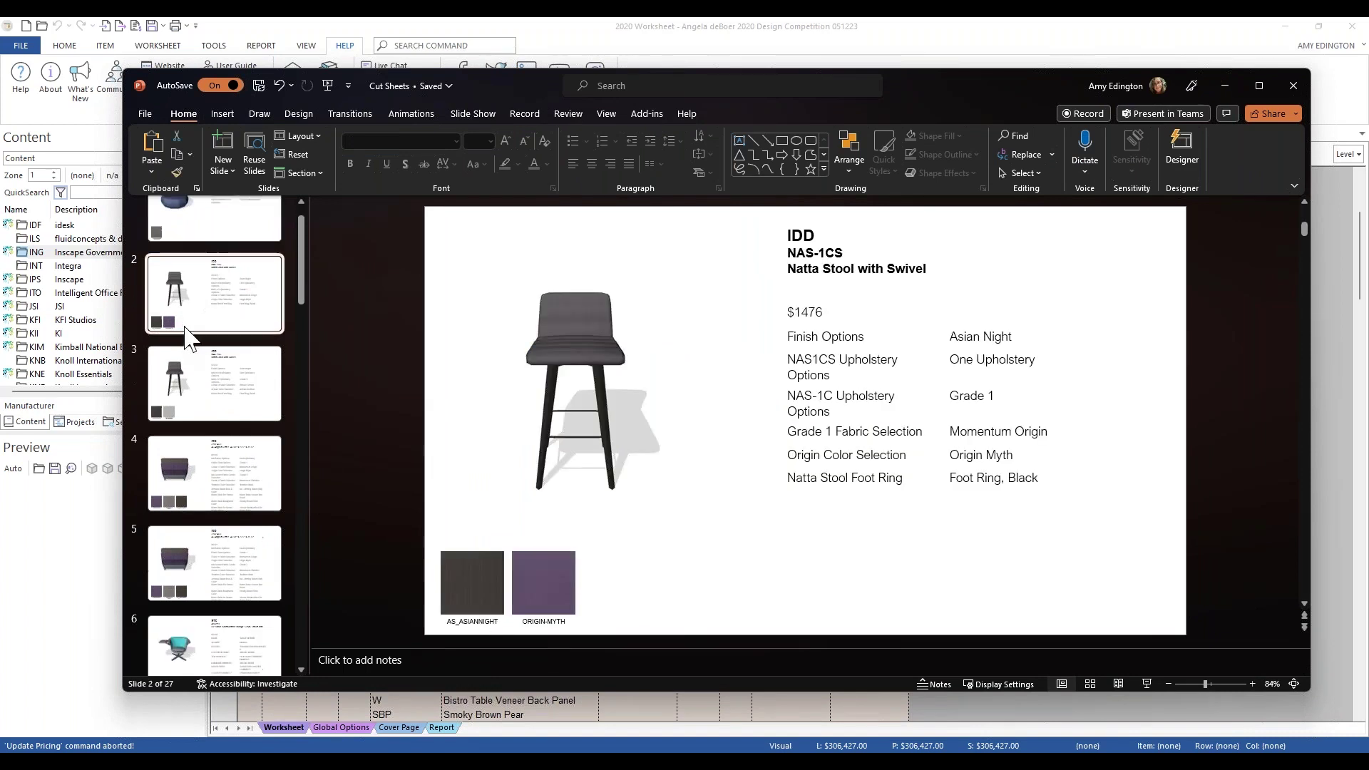
pyautogui.click(190, 312)
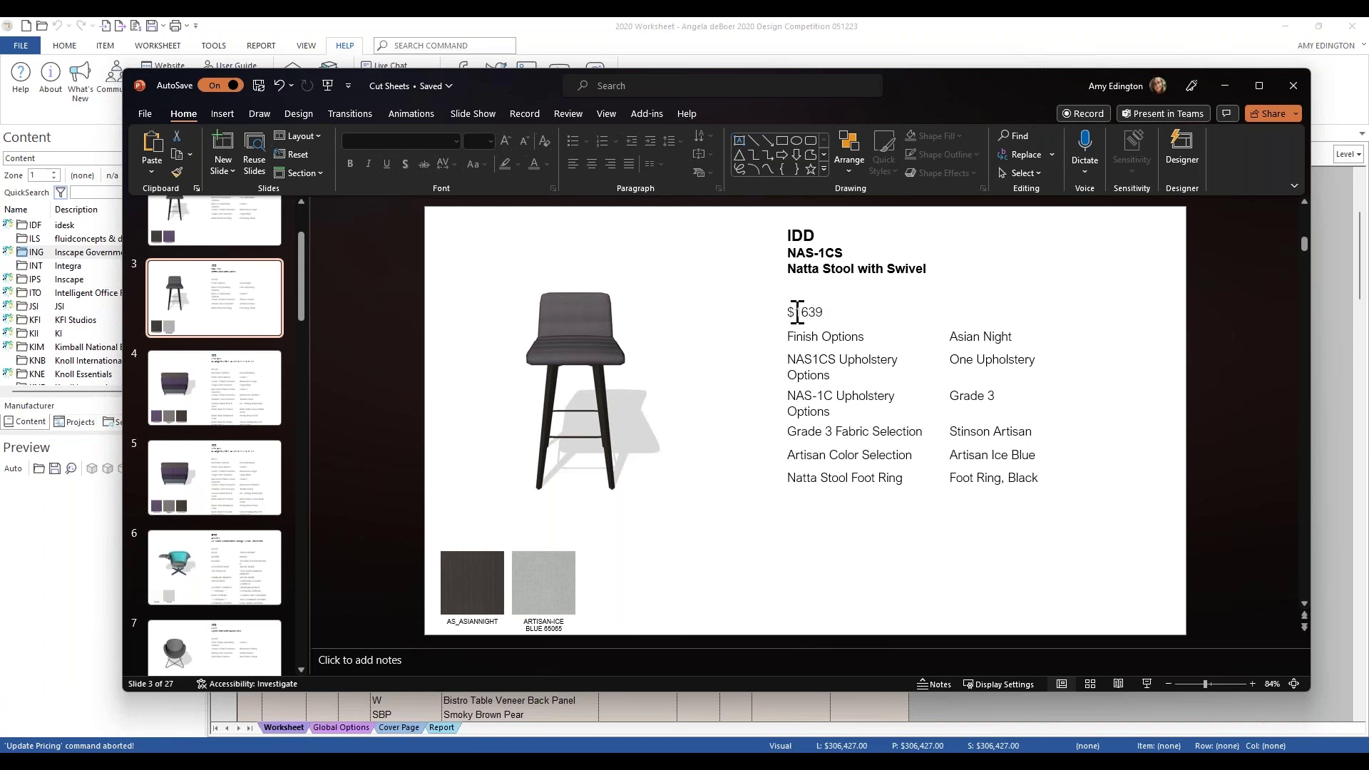
pyautogui.moveTo(797, 312); pyautogui.dragTo(821, 311)
pyautogui.click(764, 338)
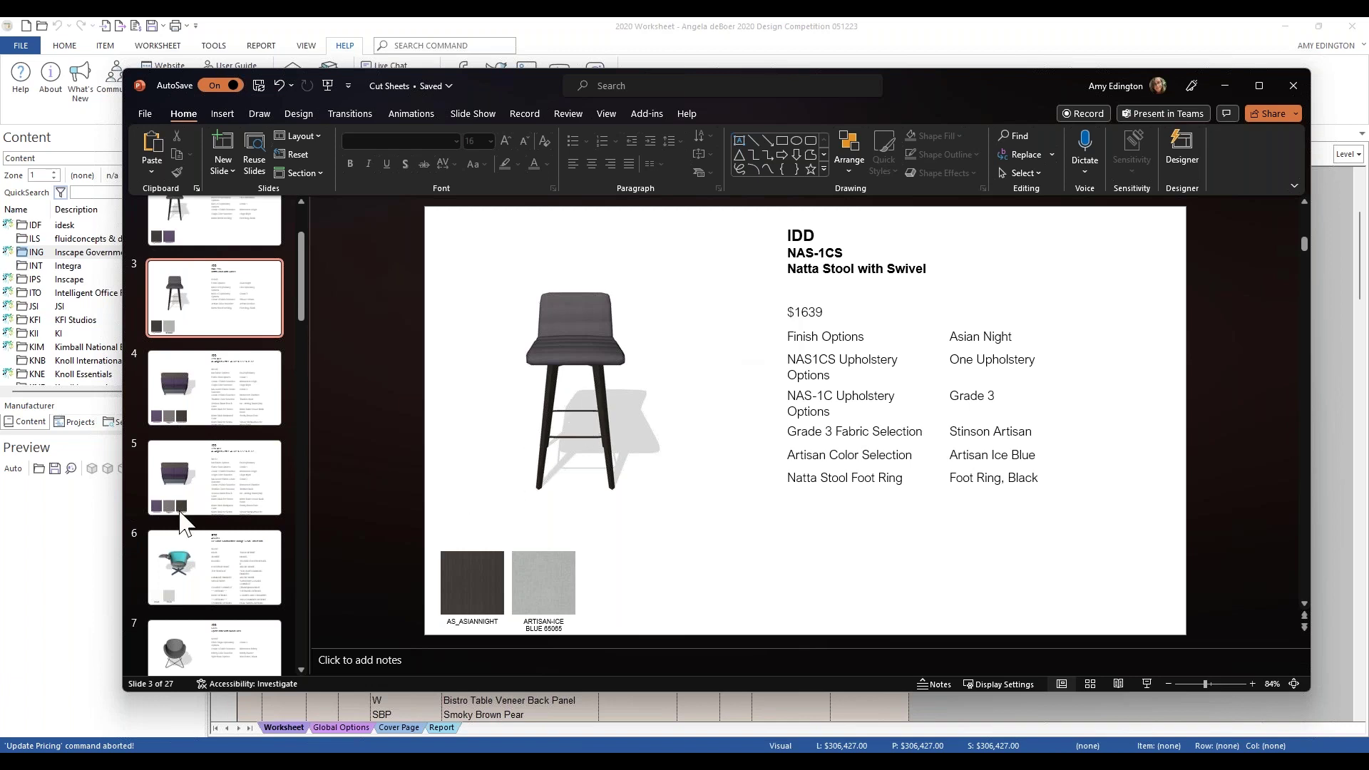
# - Look through the remaining cut sheet slide thumbnails and minimize PowerPoint to return to the worksheet
pyautogui.scroll(-2, 232, 394)
pyautogui.scroll(-6, 232, 393)
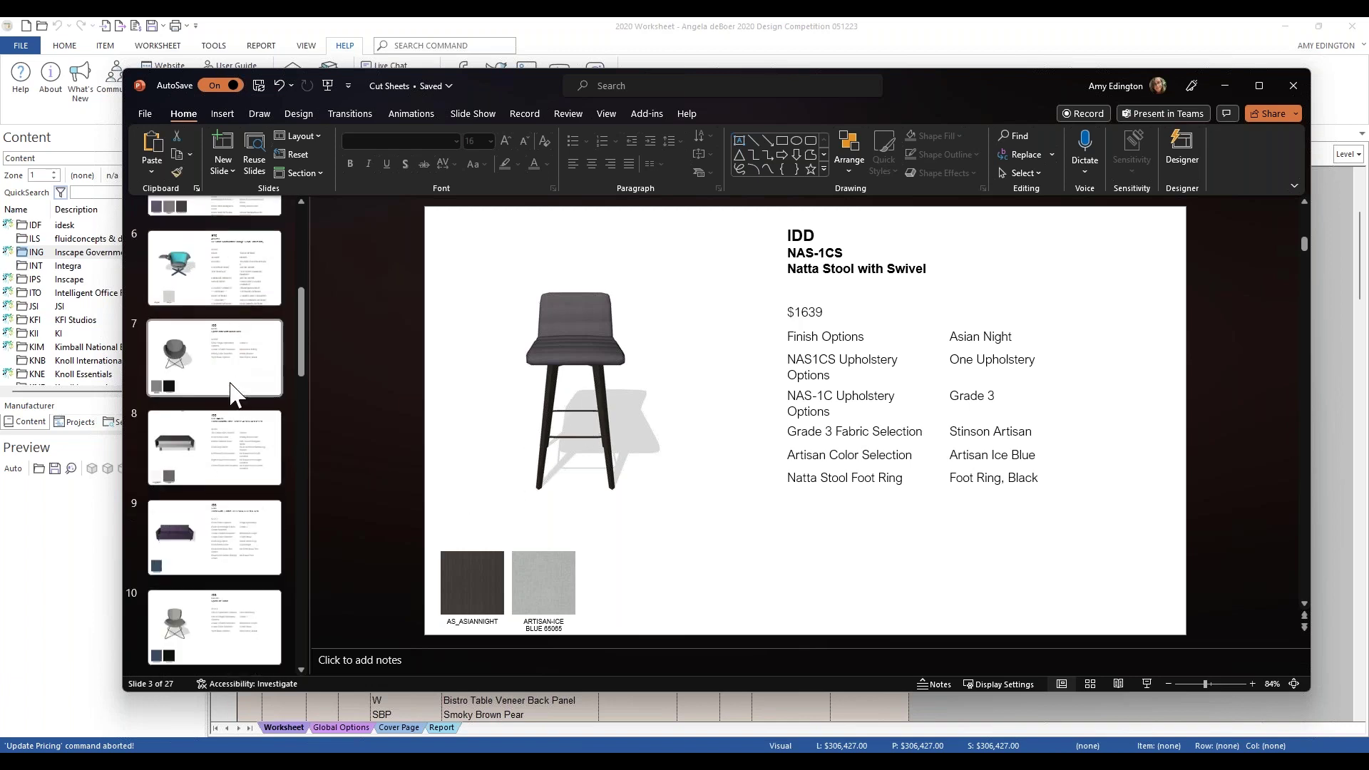
pyautogui.scroll(-10, 236, 394)
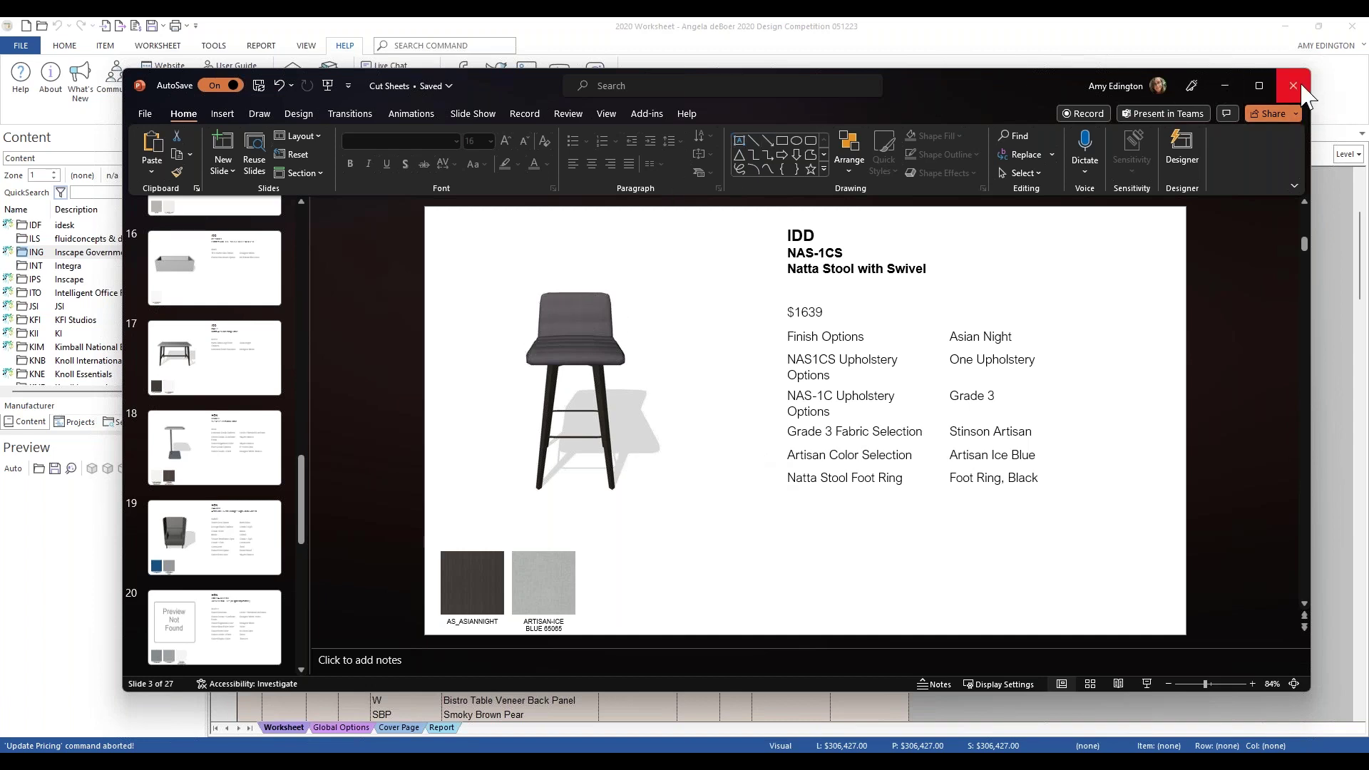
pyautogui.click(1224, 85)
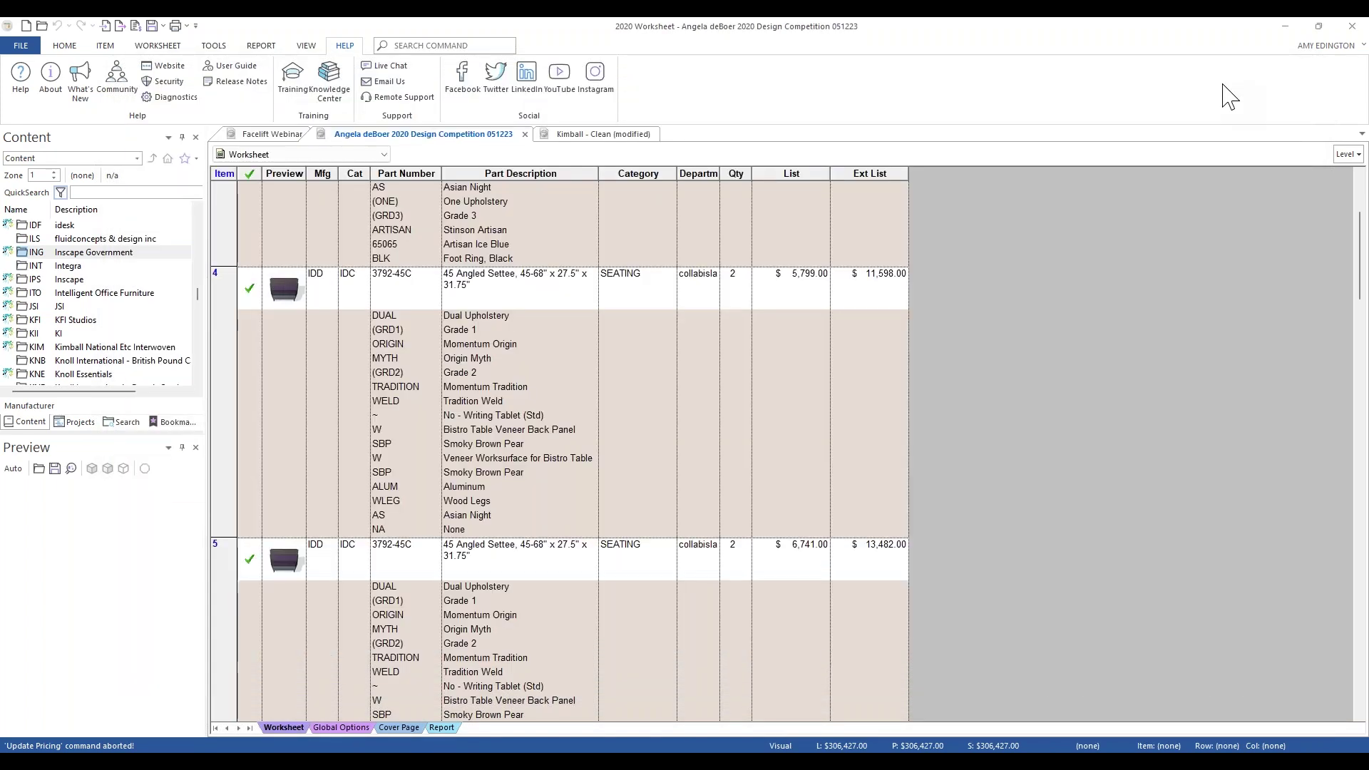
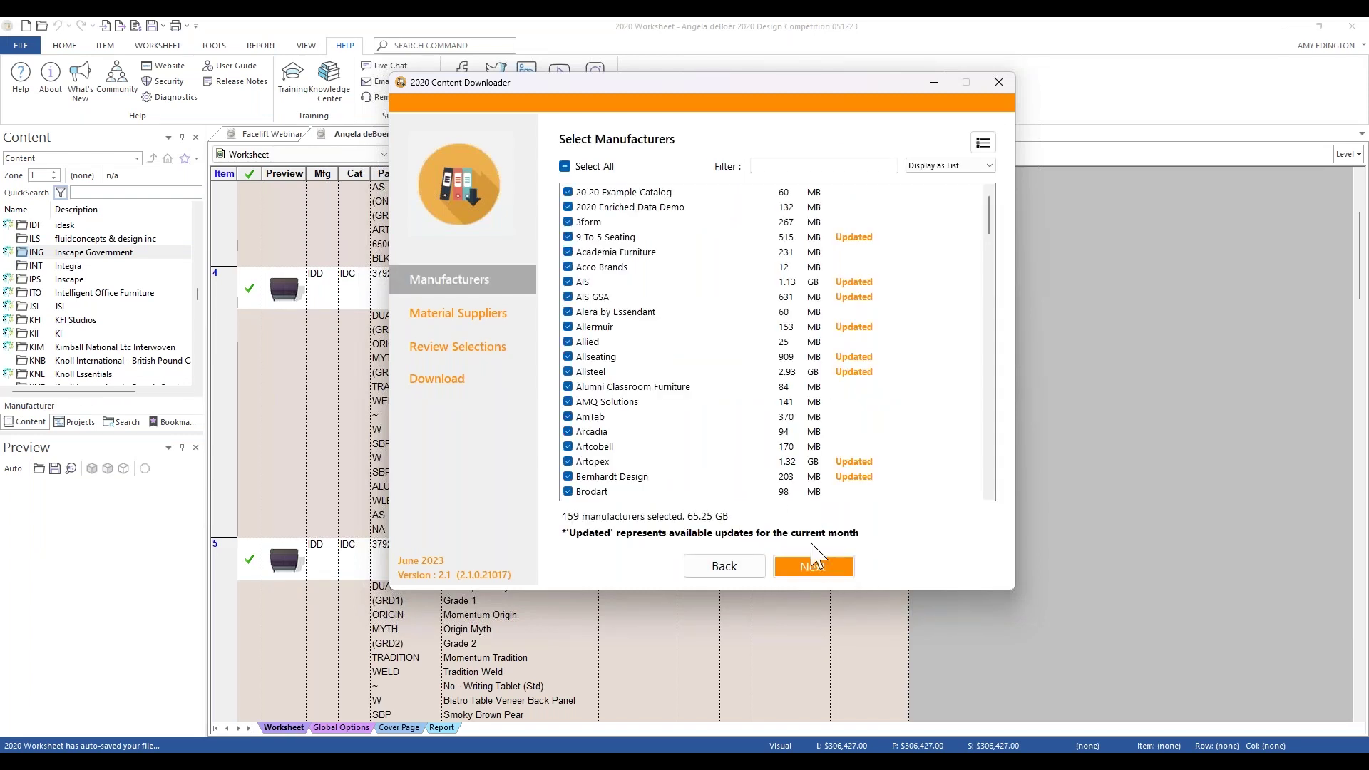
# - Display the Content Downloader's manufacturers as a grid and return them to the list display
pyautogui.click(963, 166)
pyautogui.click(962, 179)
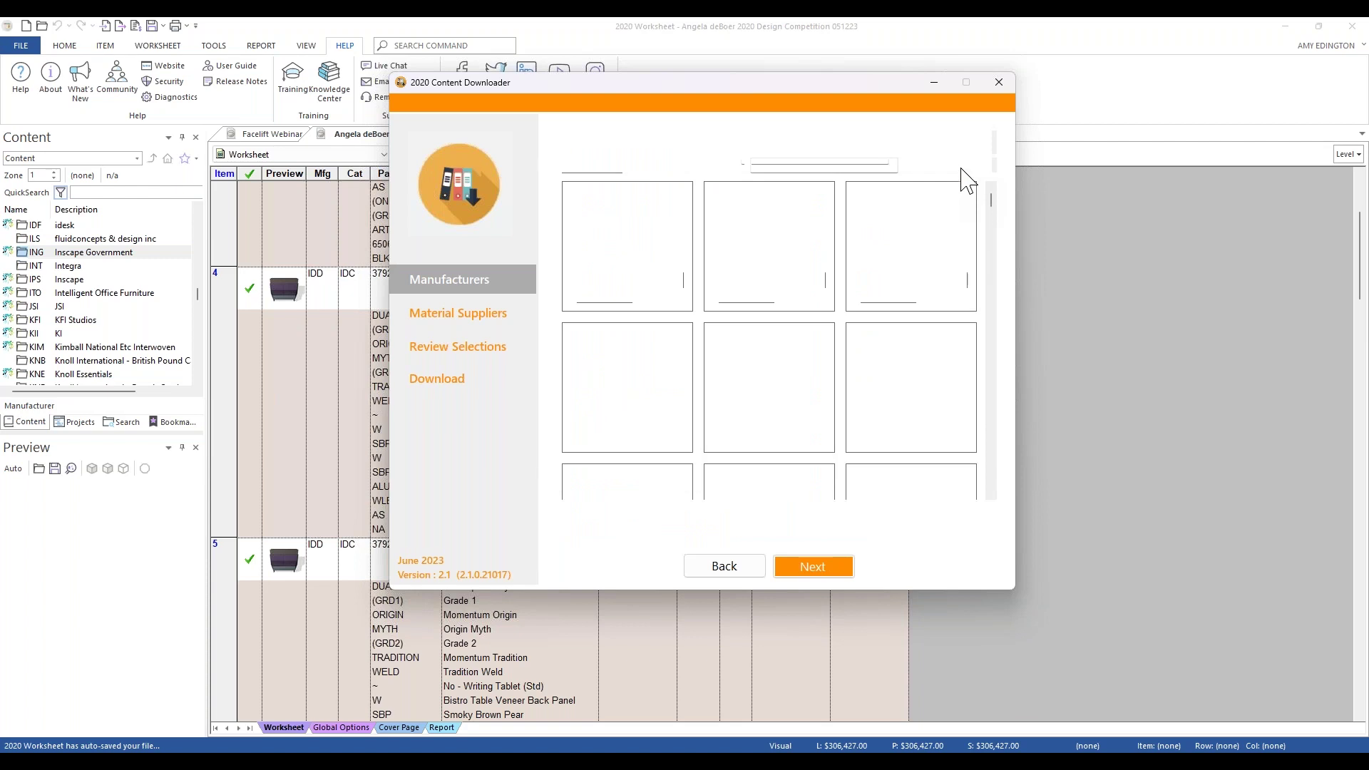
pyautogui.click(967, 179)
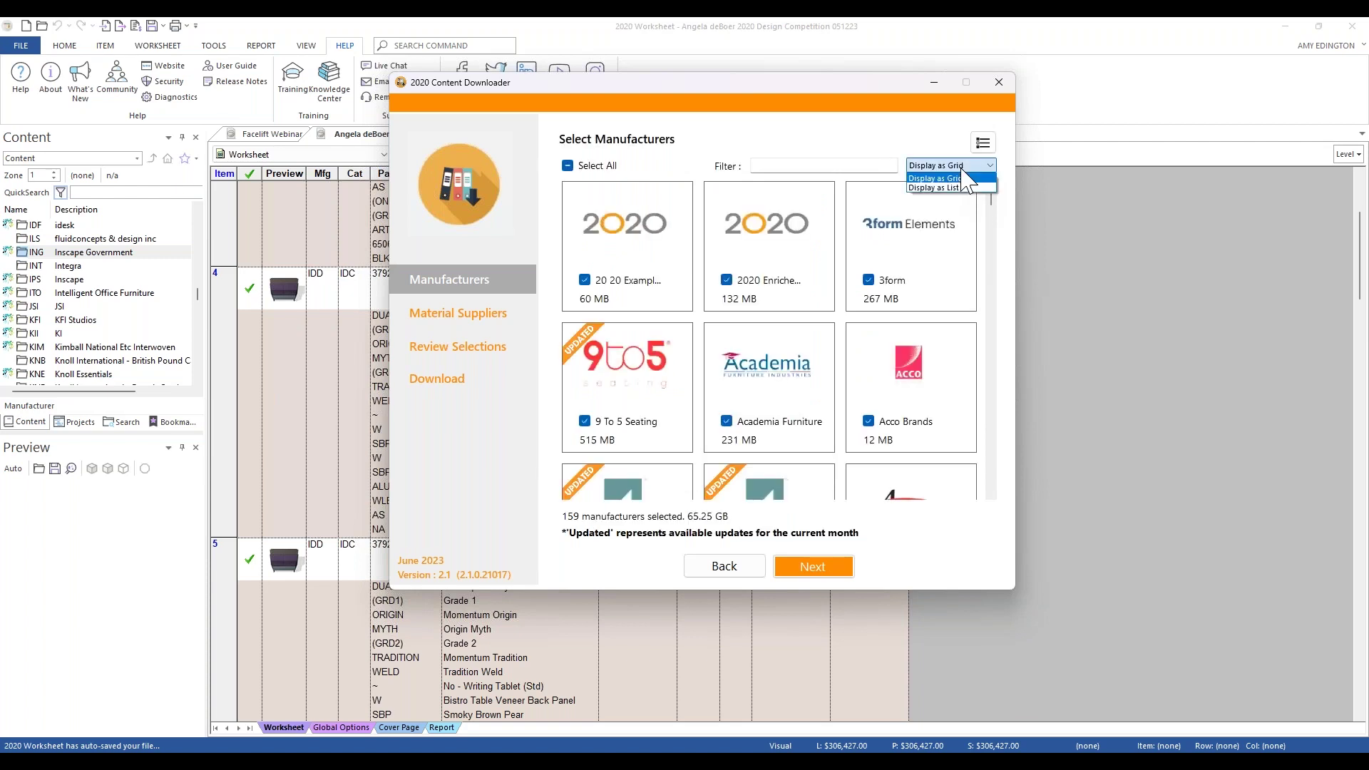
pyautogui.click(961, 187)
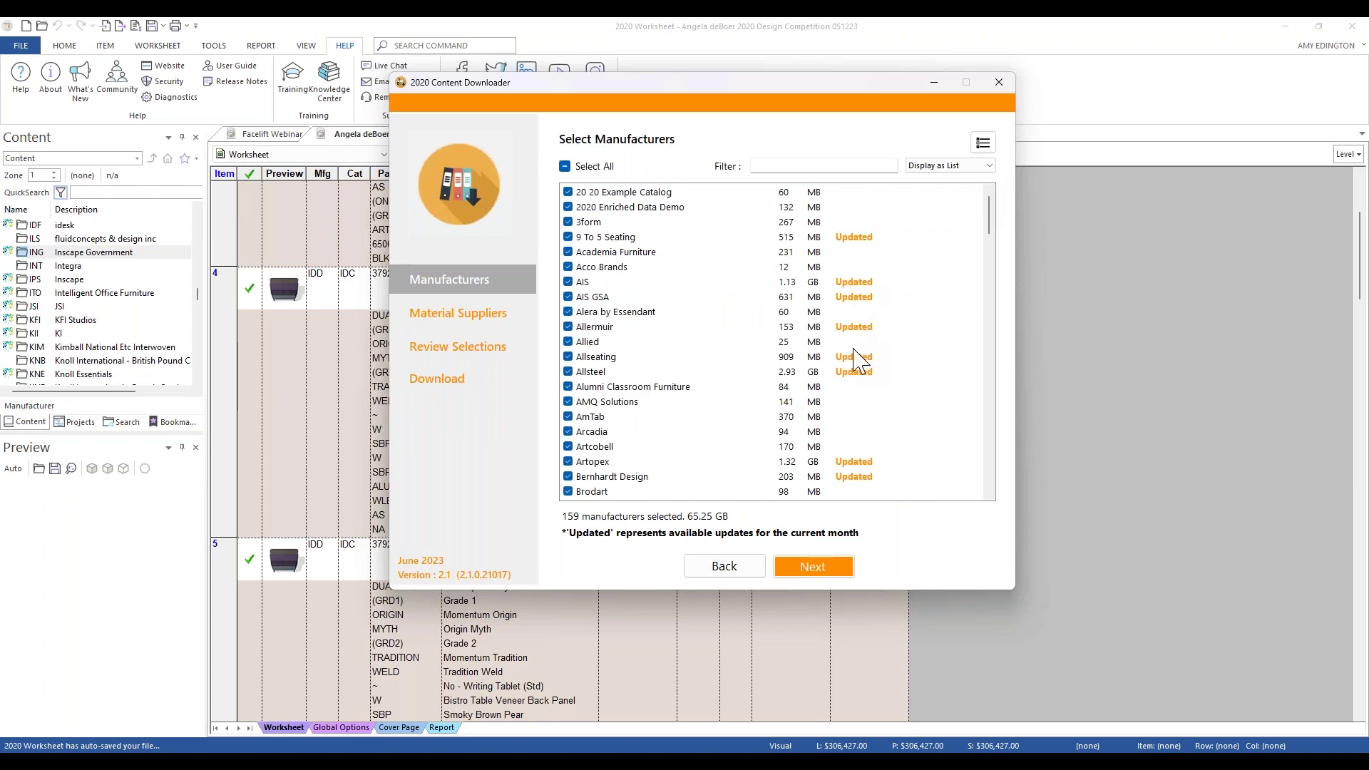
# - Toggle the Partsco P Series selection, deselect all manufacturers for download, and minimize the Content Downloader
pyautogui.scroll(-20, 858, 487)
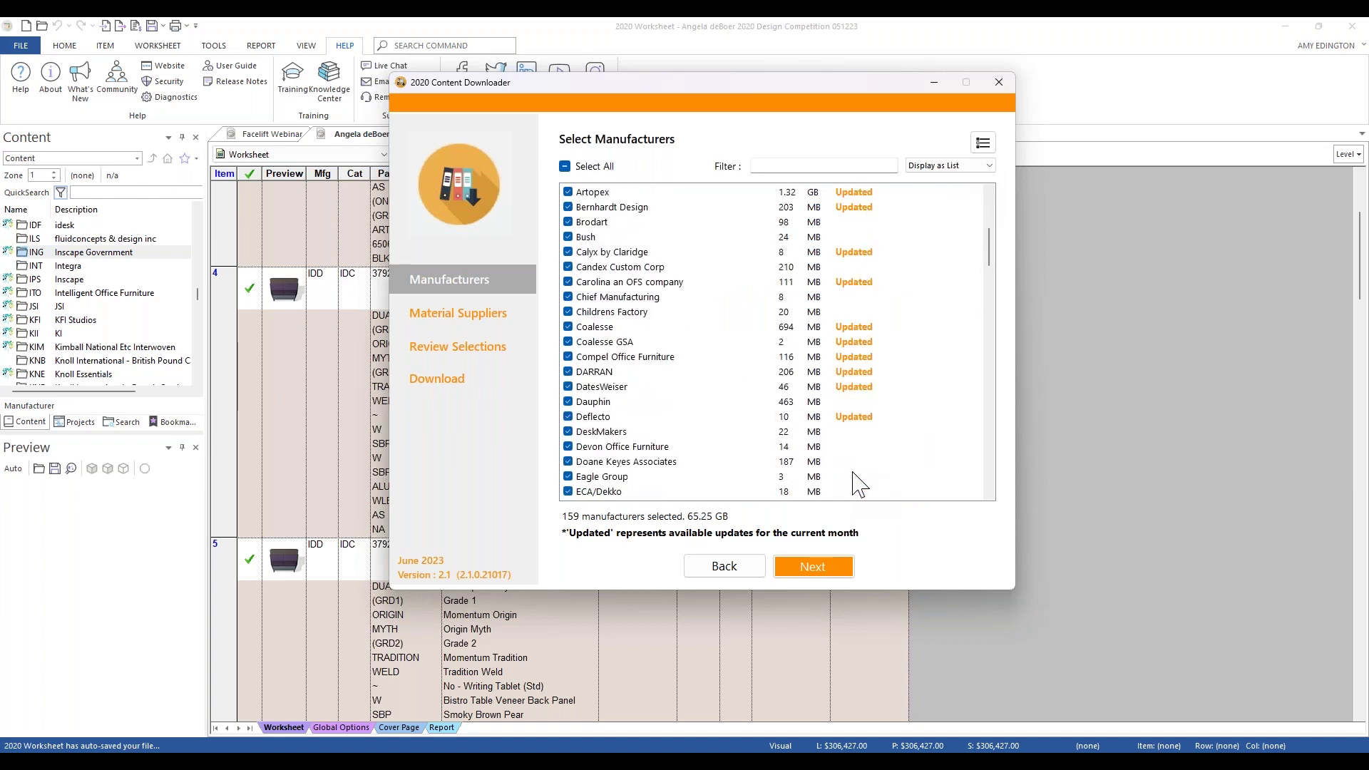
pyautogui.scroll(-15, 858, 485)
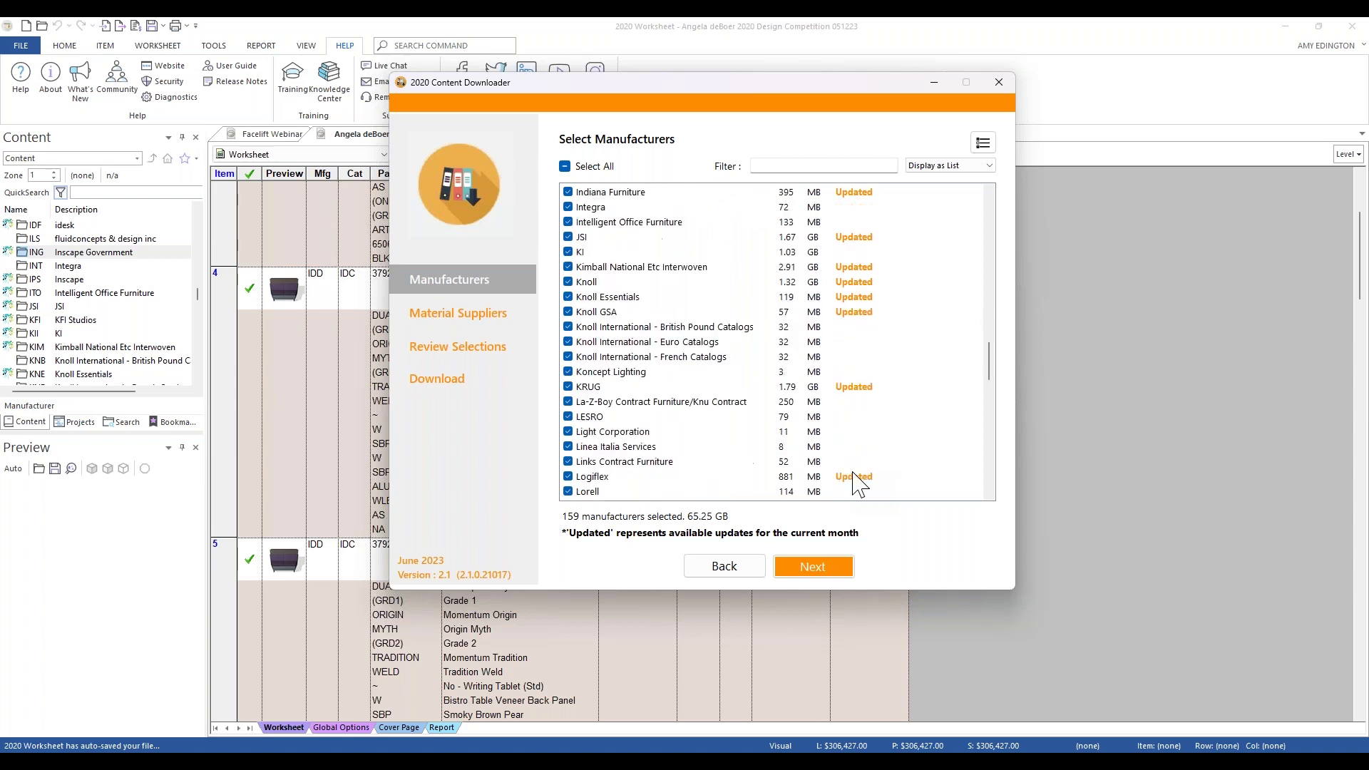
pyautogui.scroll(-5, 858, 485)
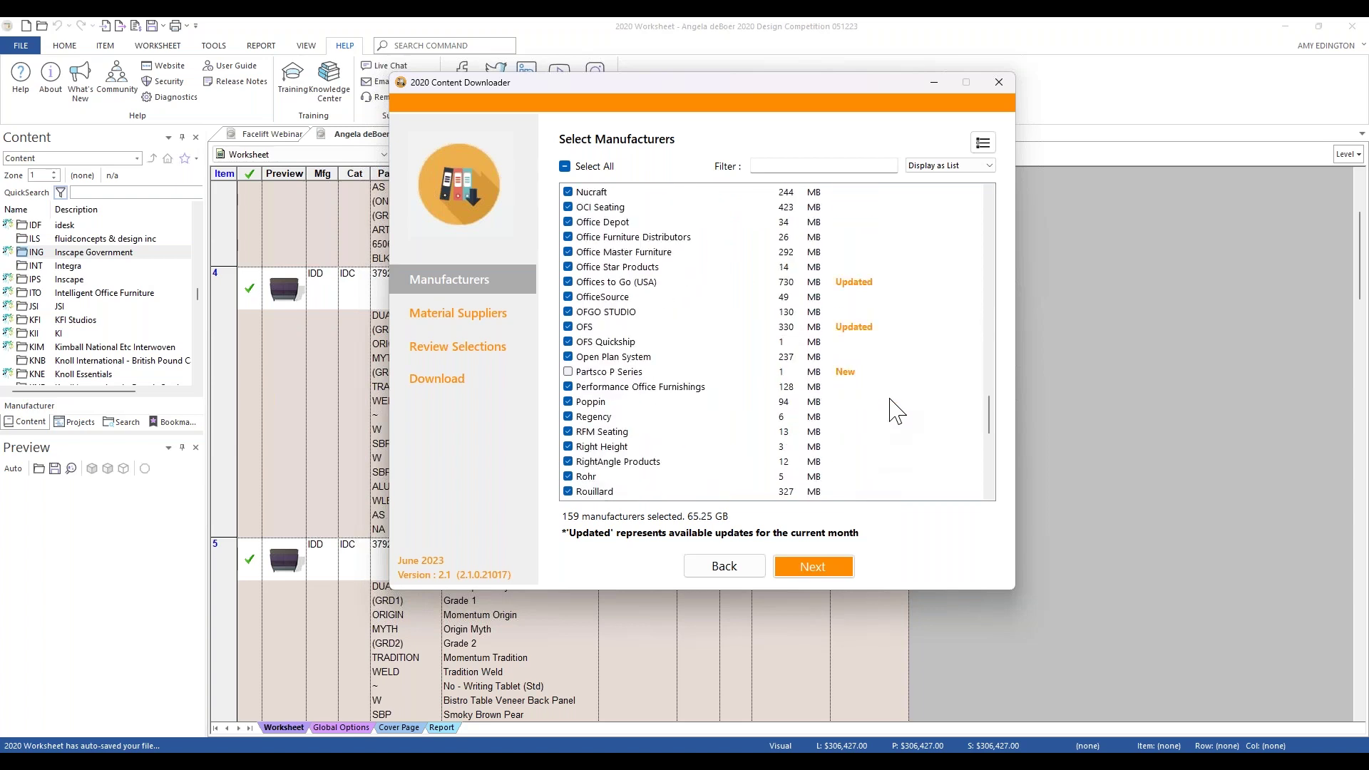
pyautogui.click(568, 375)
pyautogui.click(568, 372)
pyautogui.click(565, 167)
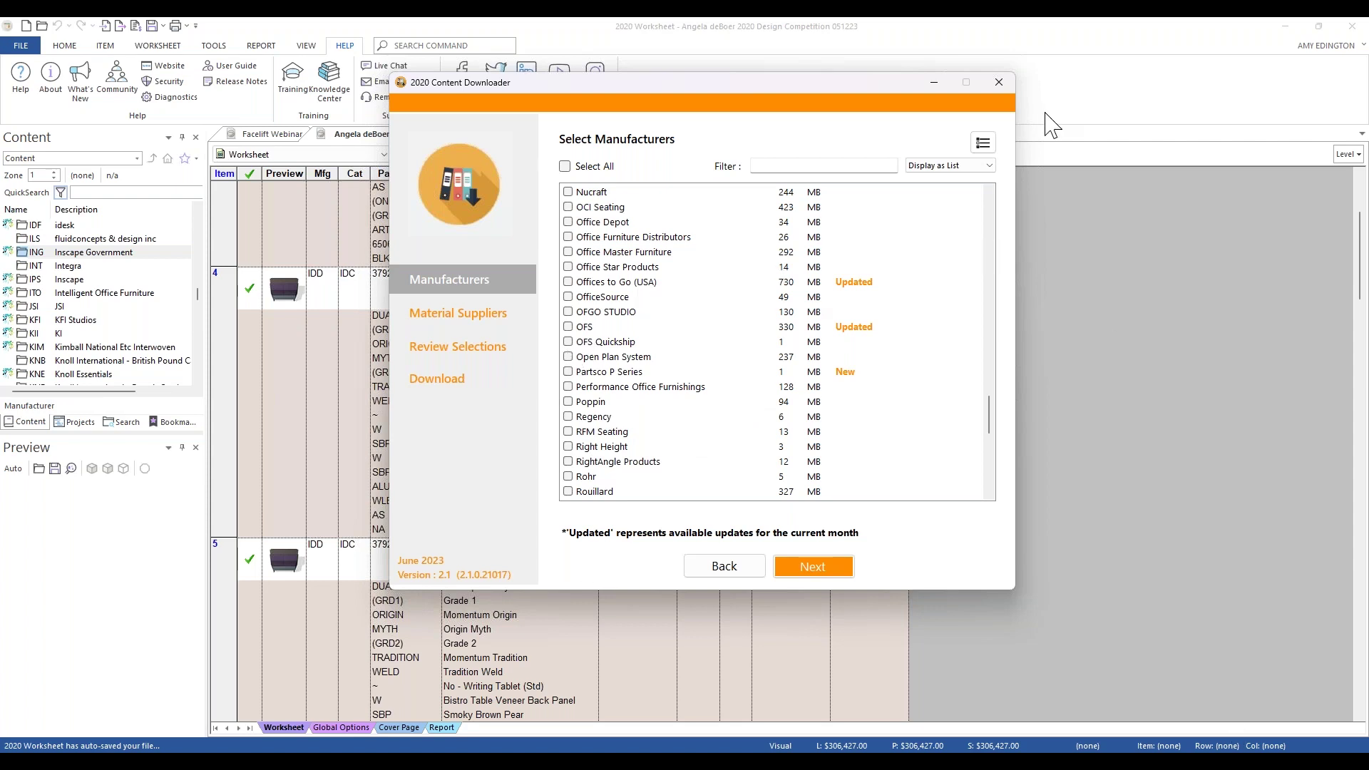
pyautogui.click(930, 82)
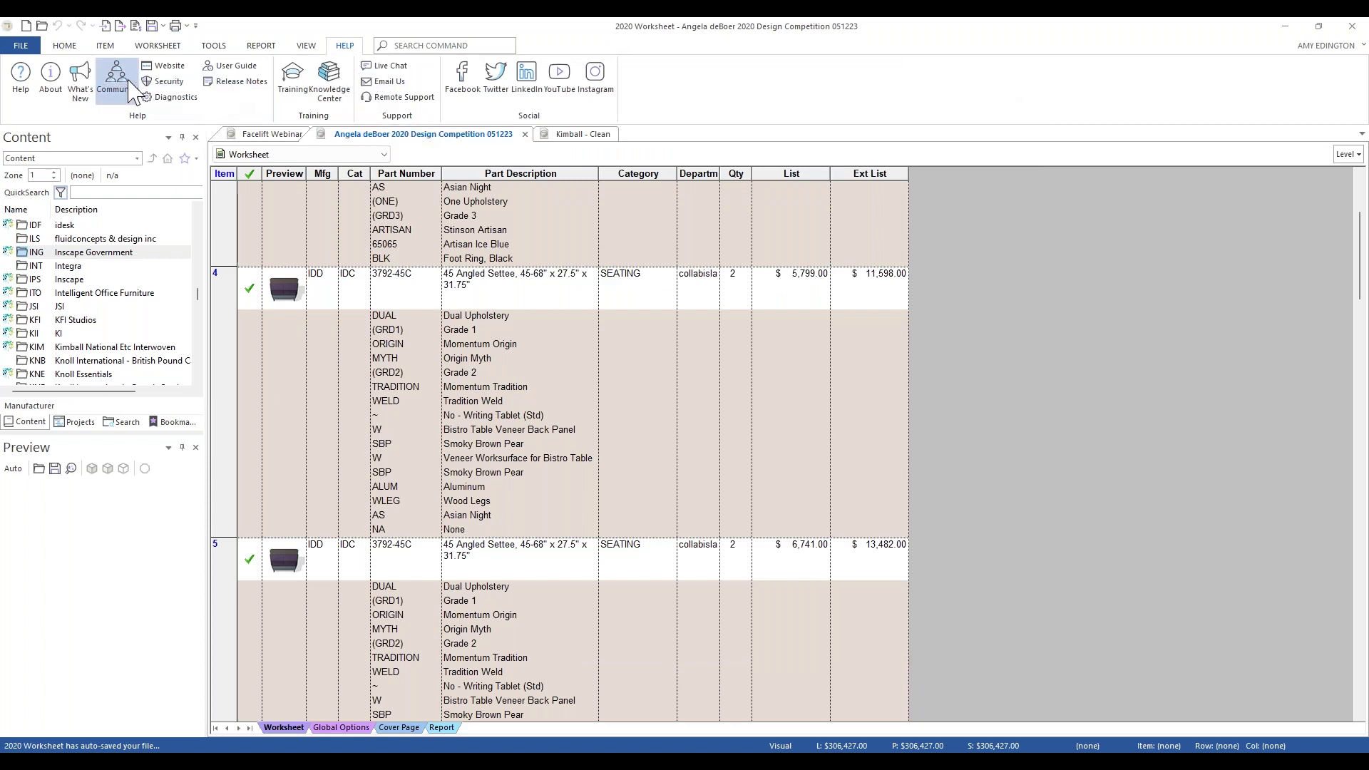
# - Check the installed version and build of 2020 Worksheet in its About information and close it
pyautogui.click(50, 82)
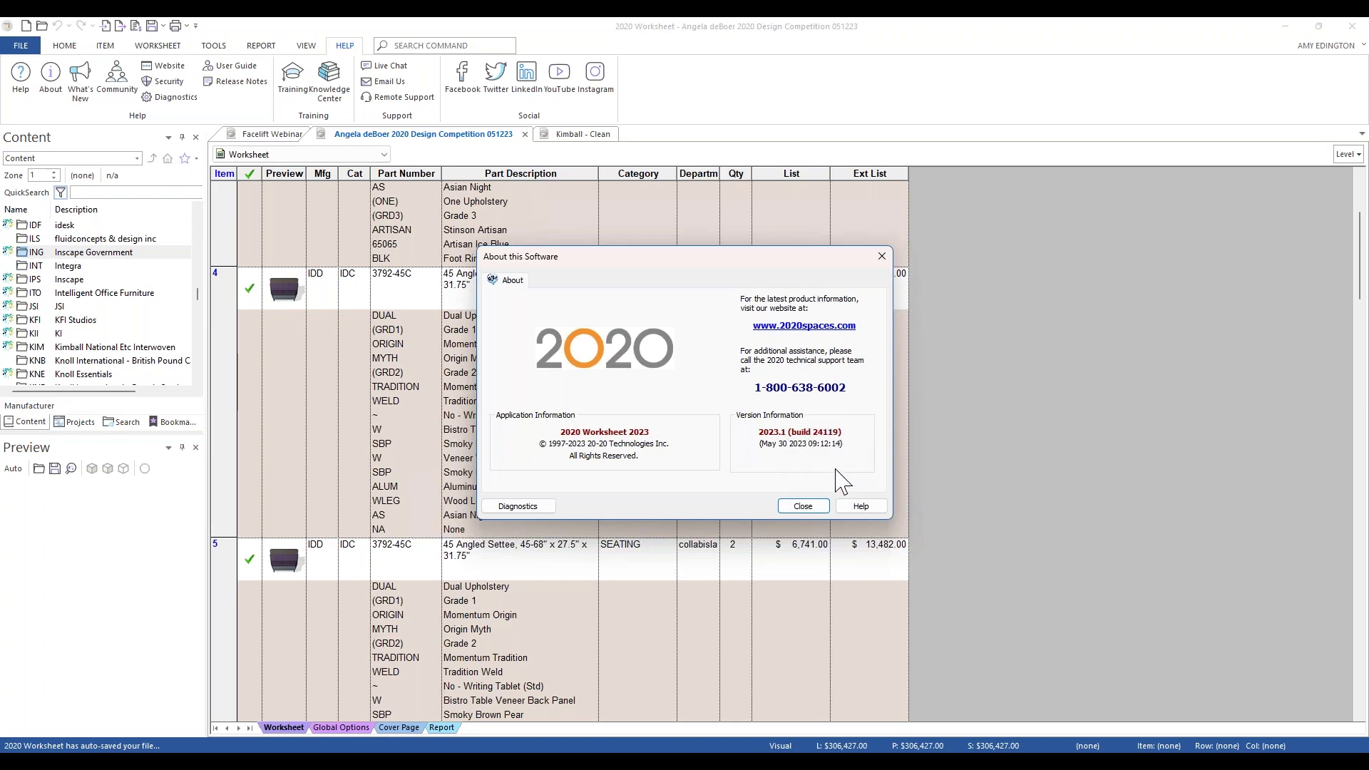
pyautogui.click(804, 507)
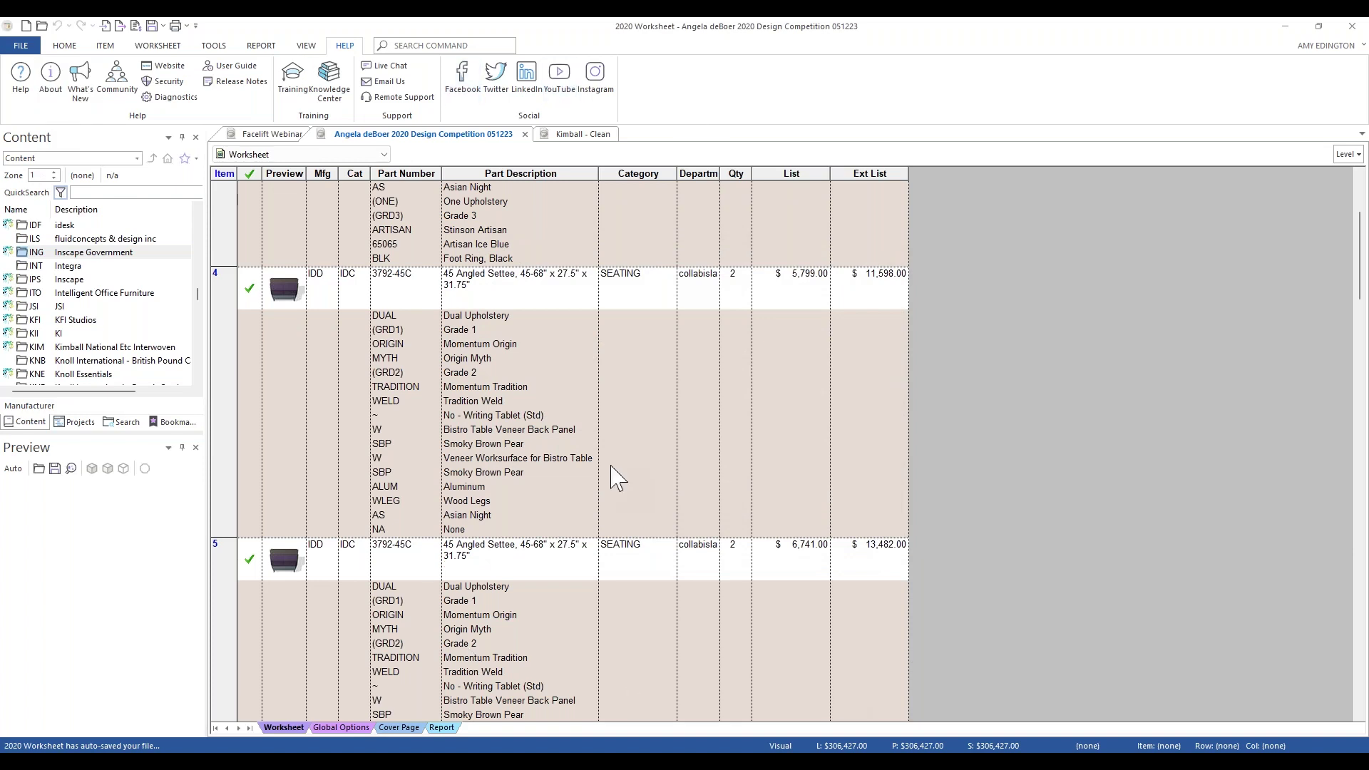